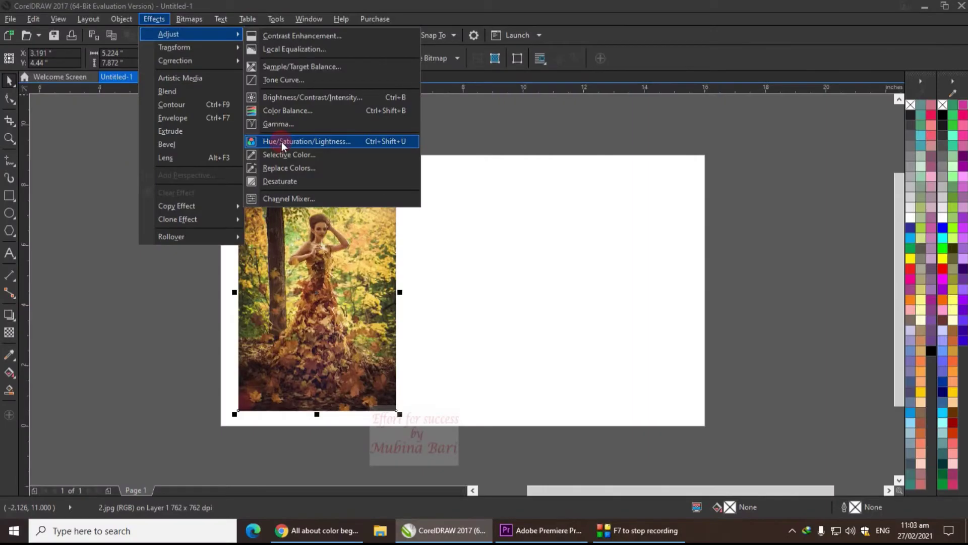
- Switch to Chrome and look through the videos in the "All about color beginner guide Urdu/Hindi" YouTube playlist
{"action": "left_click", "coordinate": [349, 9]}
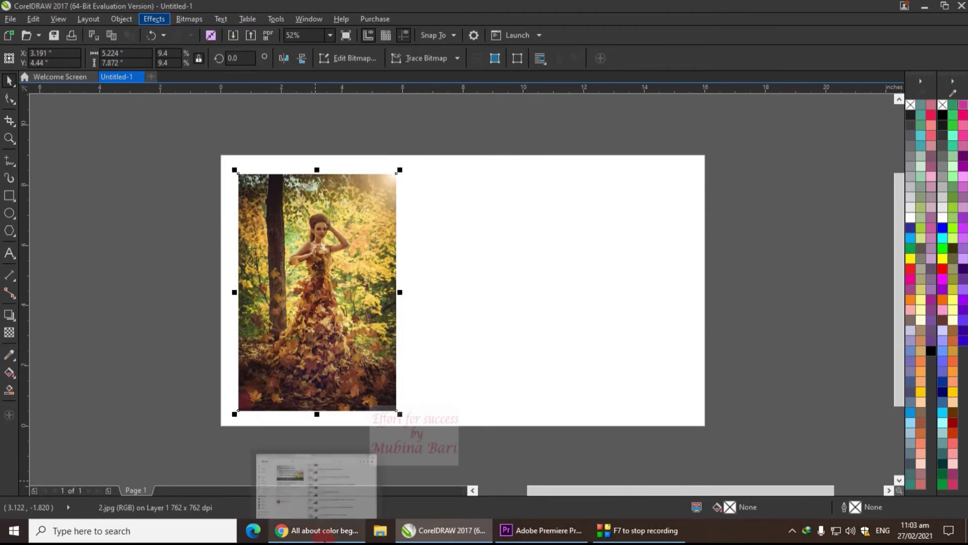
{"action": "left_click", "coordinate": [334, 493]}
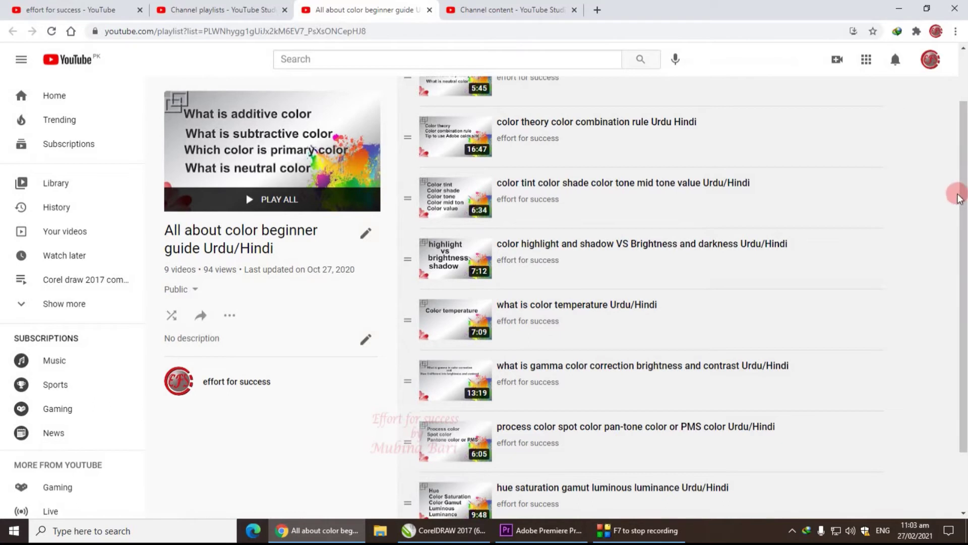
{"action": "left_click_drag", "start_coordinate": [961, 199], "coordinate": [963, 171]}
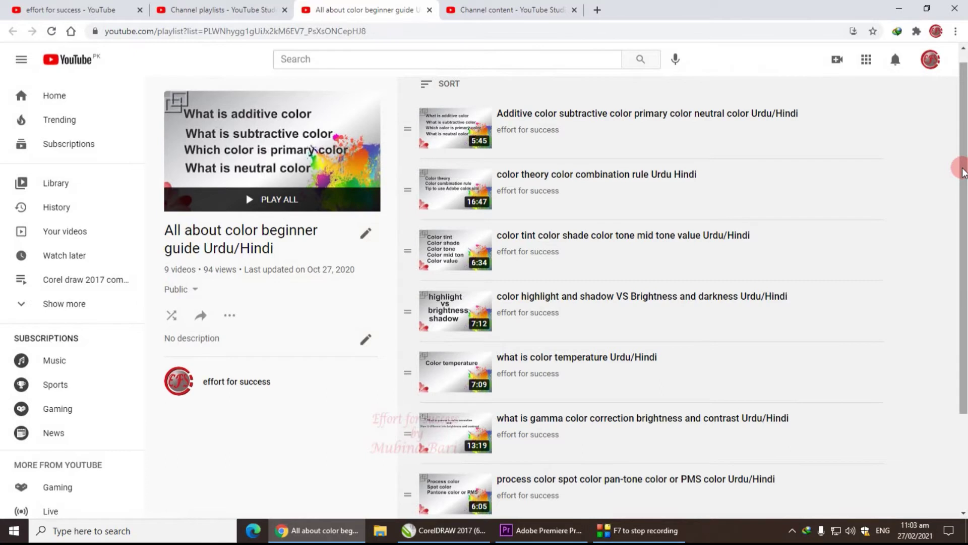
{"action": "scroll", "coordinate": [676, 143], "scroll_direction": "up", "scroll_amount": 1}
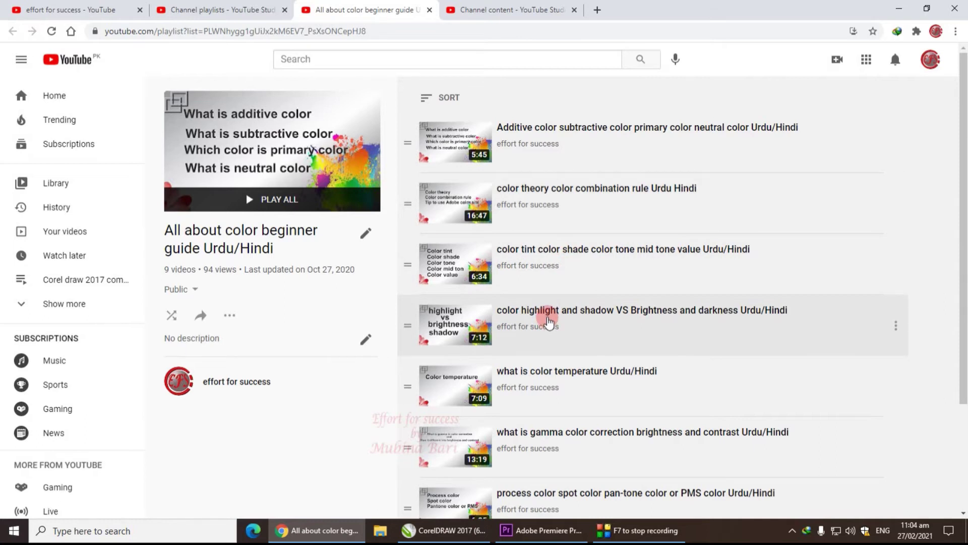
{"action": "scroll", "coordinate": [599, 398], "scroll_direction": "down", "scroll_amount": 1}
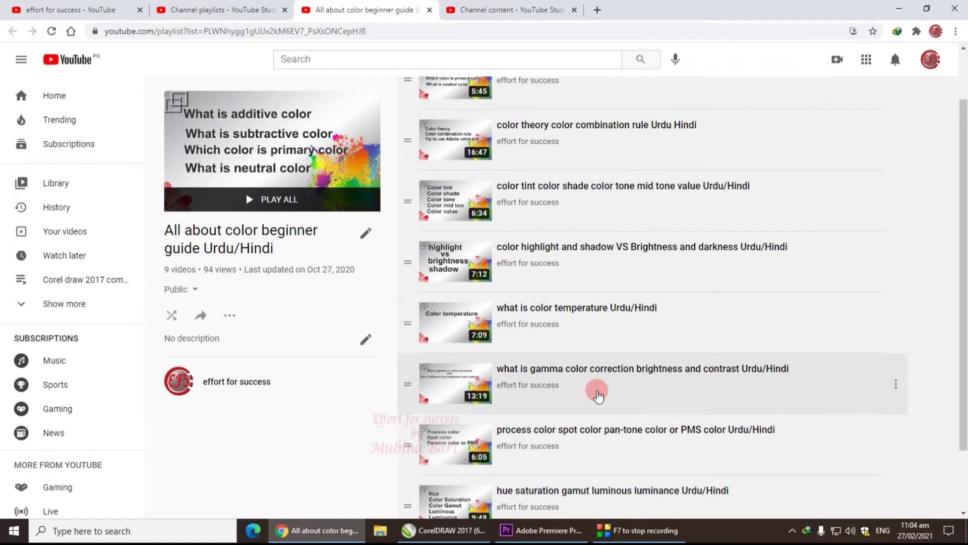
{"action": "scroll", "coordinate": [599, 396], "scroll_direction": "down", "scroll_amount": 1}
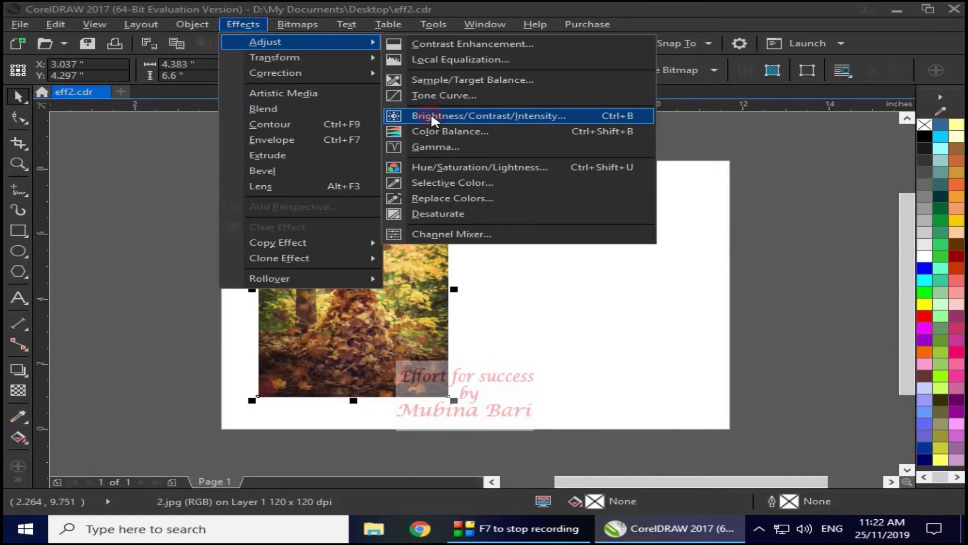
- Open the Brightness/Contrast/Intensity adjustment for the photo and try brightness at -25 and 34, ending at 2
{"action": "left_click", "coordinate": [432, 119]}
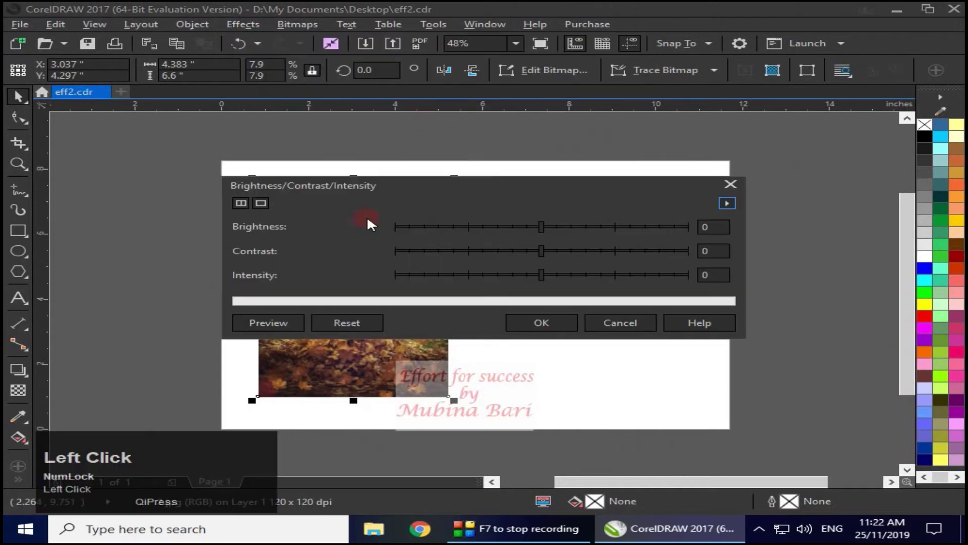
{"action": "left_click_drag", "start_coordinate": [514, 185], "coordinate": [681, 135]}
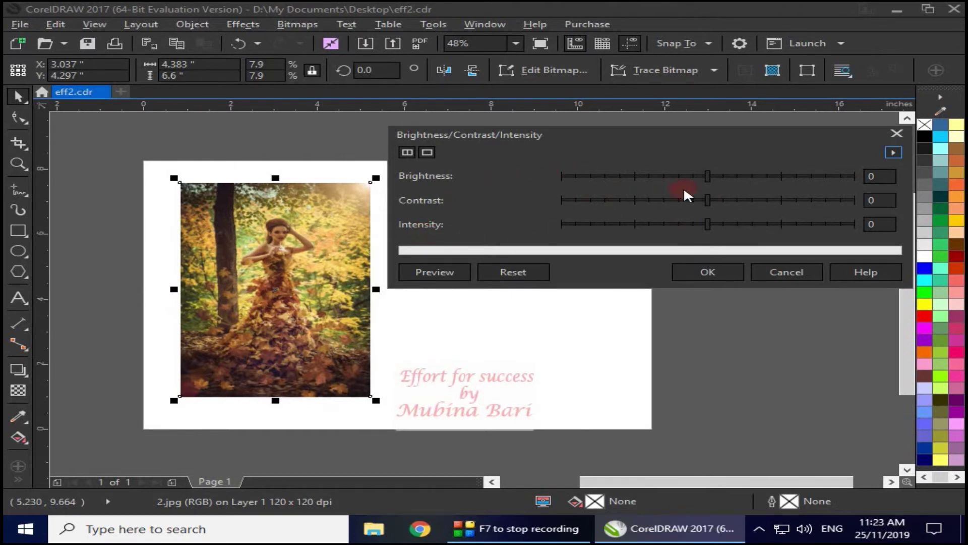
{"action": "left_click_drag", "start_coordinate": [710, 178], "coordinate": [671, 180]}
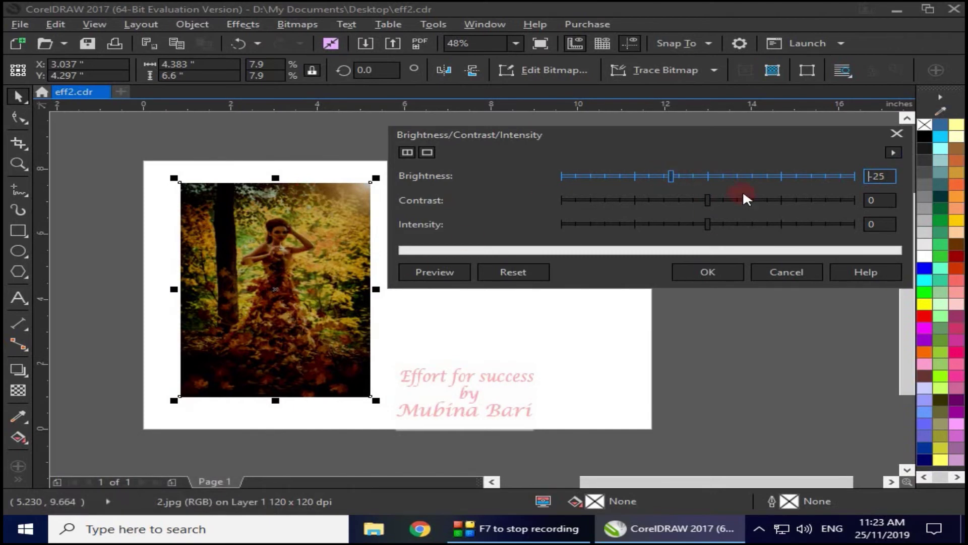
{"action": "left_click_drag", "start_coordinate": [671, 176], "coordinate": [761, 188]}
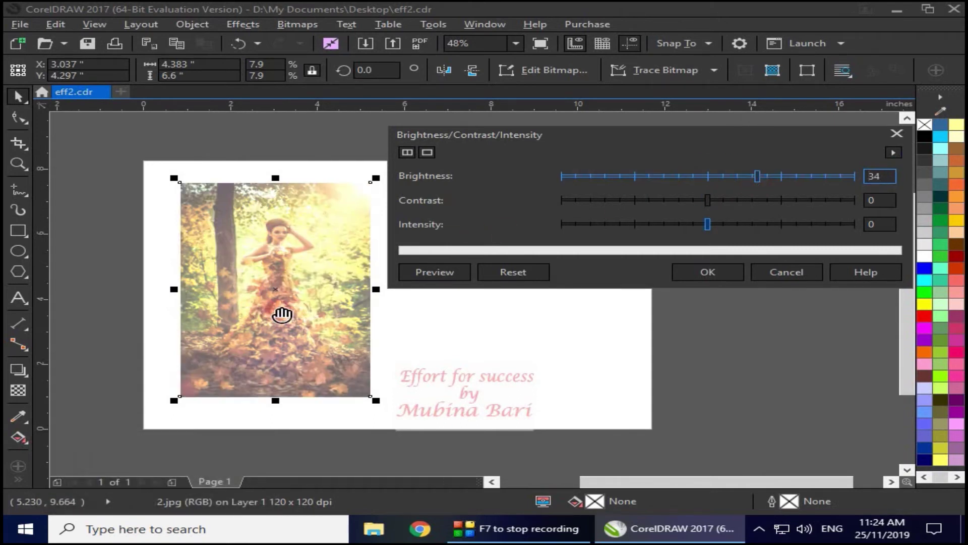
{"action": "left_click", "coordinate": [711, 177]}
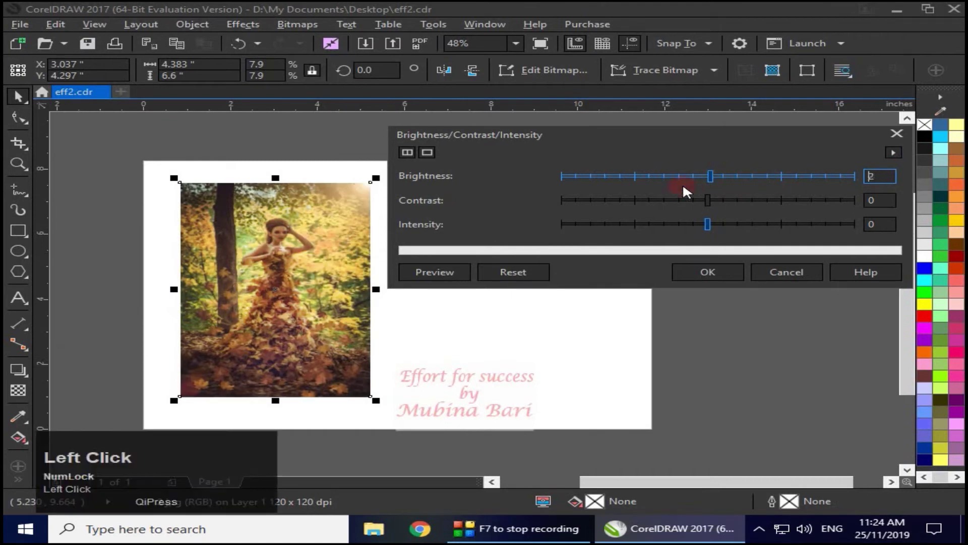
- Try the photo's contrast at -41 and 54
{"action": "left_click", "coordinate": [708, 200]}
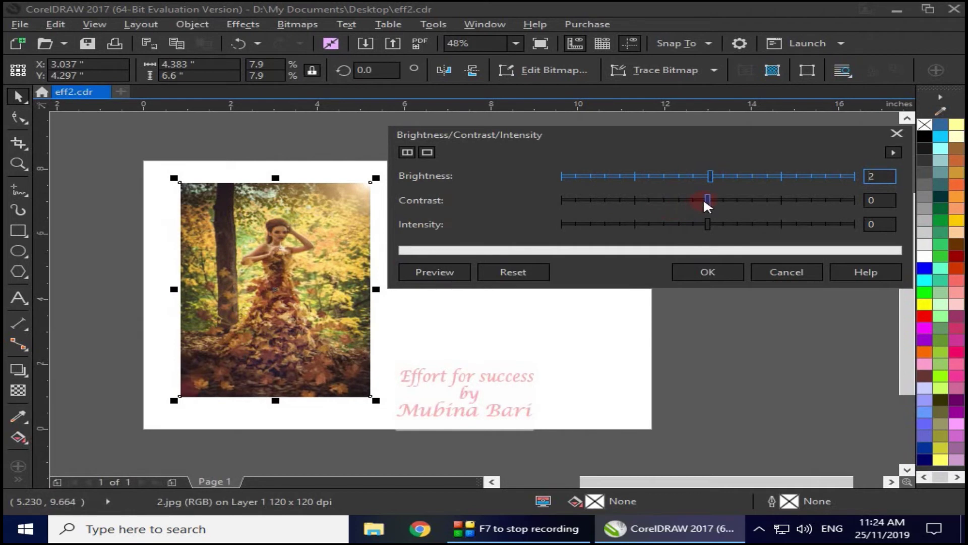
{"action": "left_click", "coordinate": [707, 200]}
{"action": "left_click_drag", "start_coordinate": [707, 201], "coordinate": [647, 201]}
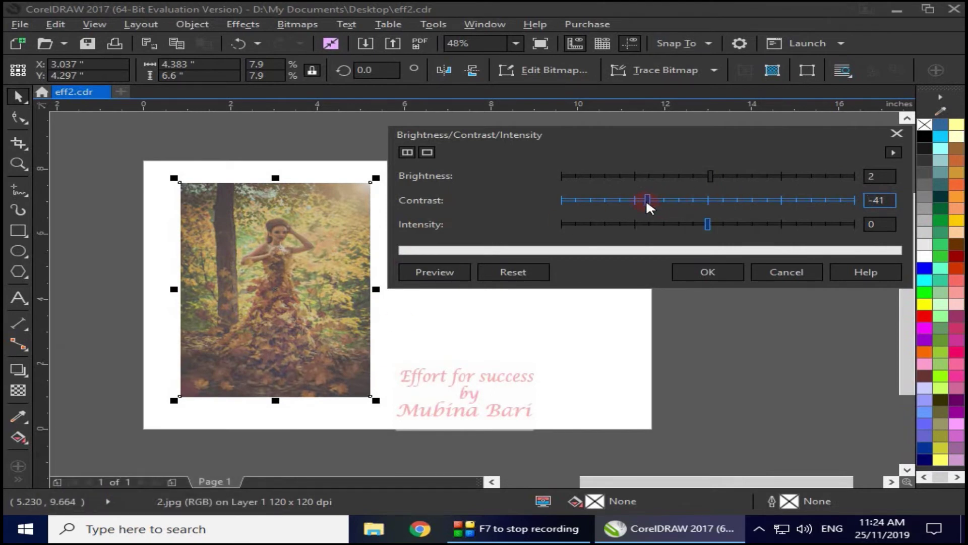
{"action": "left_click_drag", "start_coordinate": [648, 200], "coordinate": [790, 209]}
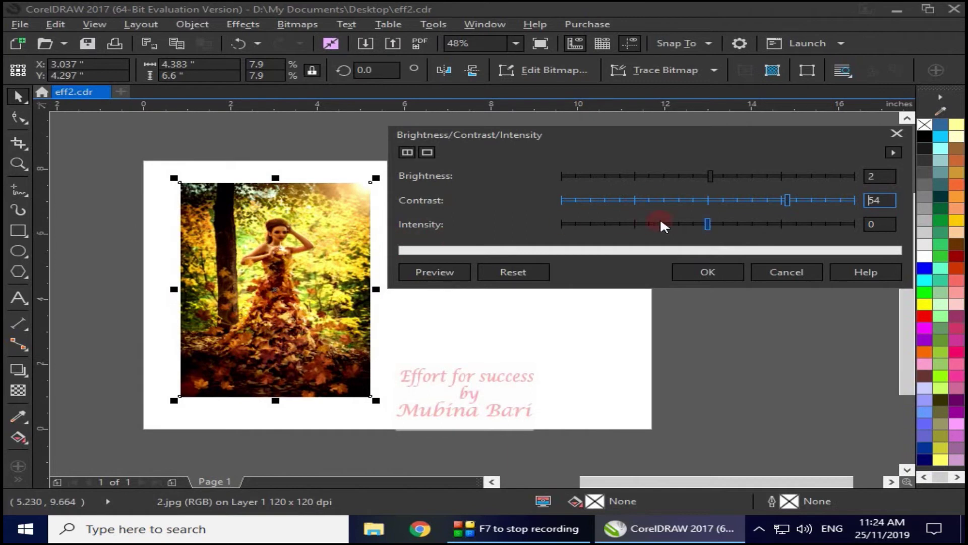
- Try intensity at 46 and 29 with brightness at -4, and close the adjustment without applying it
{"action": "left_click_drag", "start_coordinate": [708, 225], "coordinate": [776, 227]}
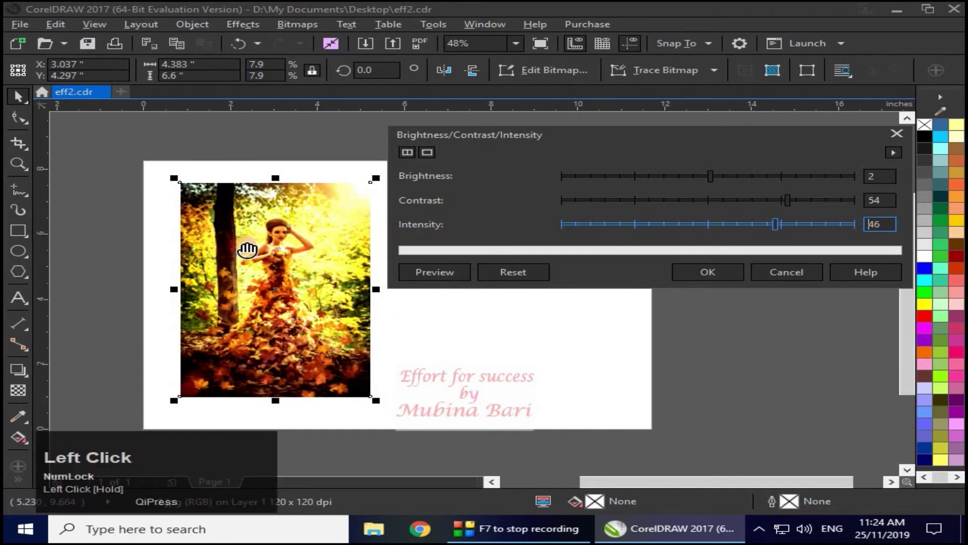
{"action": "left_click_drag", "start_coordinate": [775, 230], "coordinate": [616, 225]}
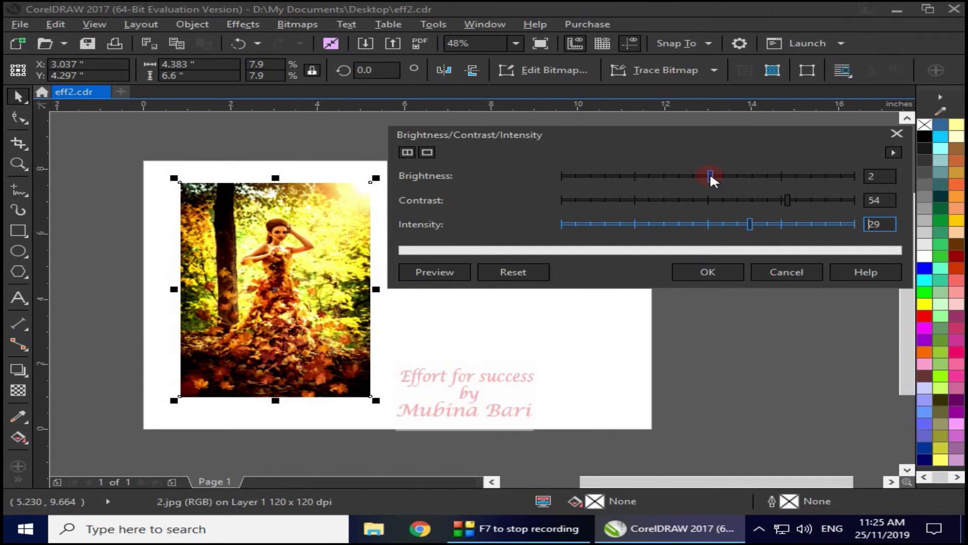
{"action": "left_click", "coordinate": [714, 268]}
{"action": "left_click_drag", "start_coordinate": [710, 176], "coordinate": [702, 178]}
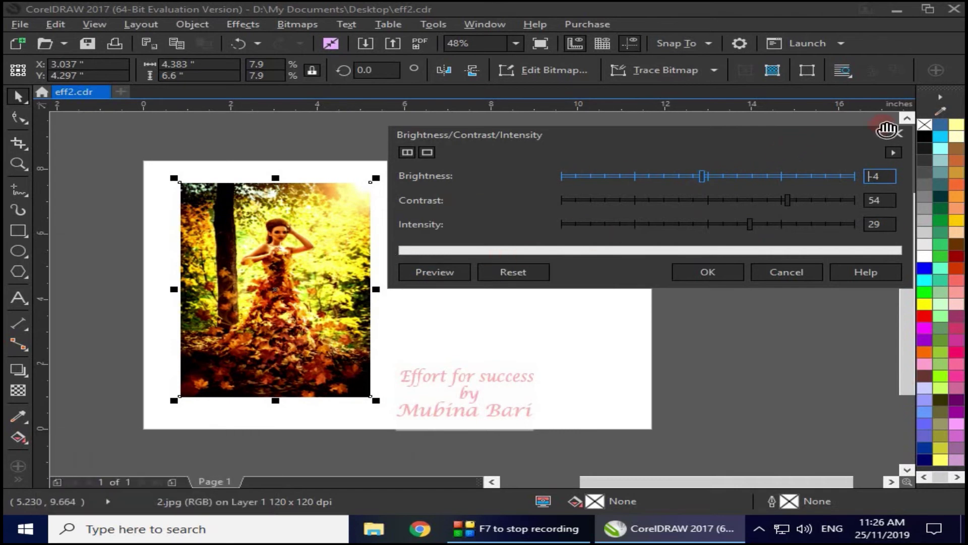
{"action": "left_click", "coordinate": [899, 136]}
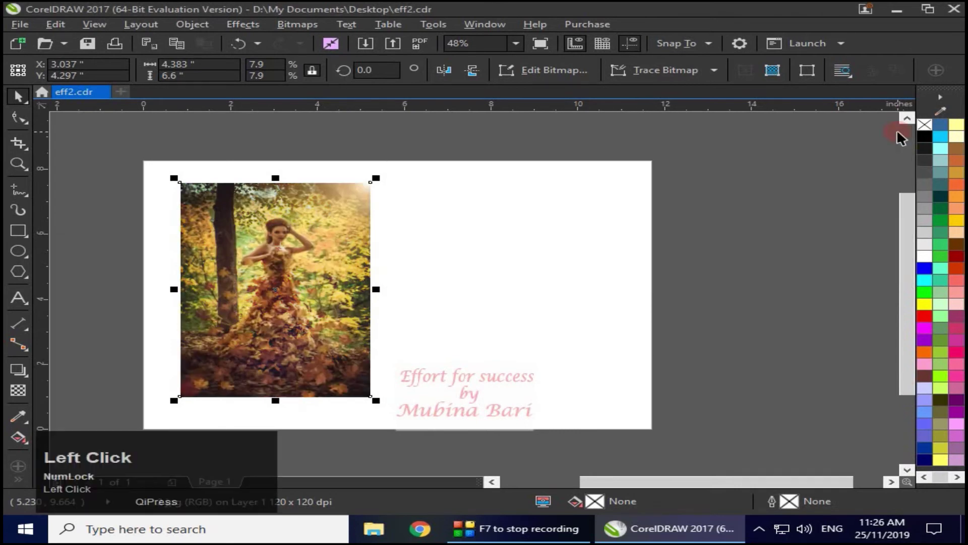
{"action": "left_click", "coordinate": [583, 236]}
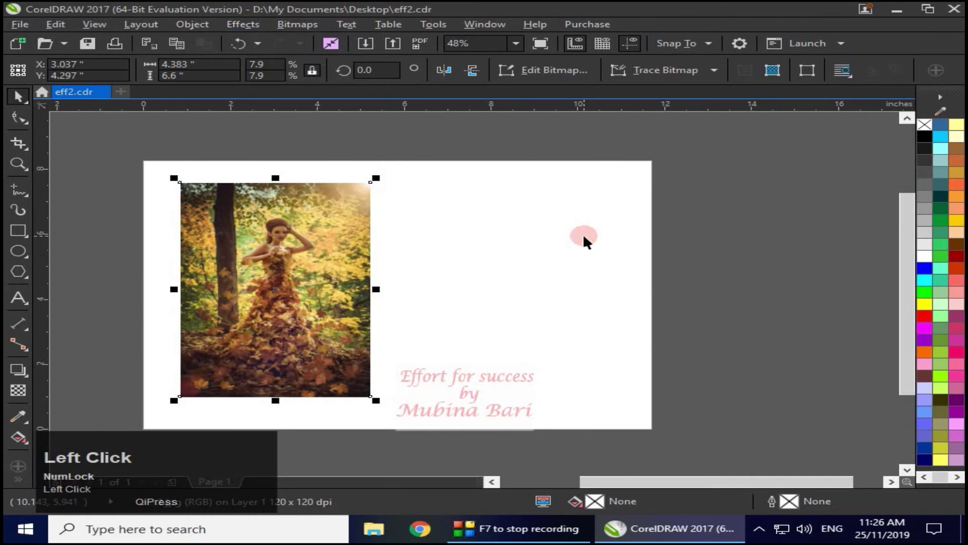
- Open the Color Balance adjustment for the photo and reset all colour channels to 0
{"action": "left_click", "coordinate": [243, 25]}
{"action": "mouse_move", "coordinate": [267, 43]}
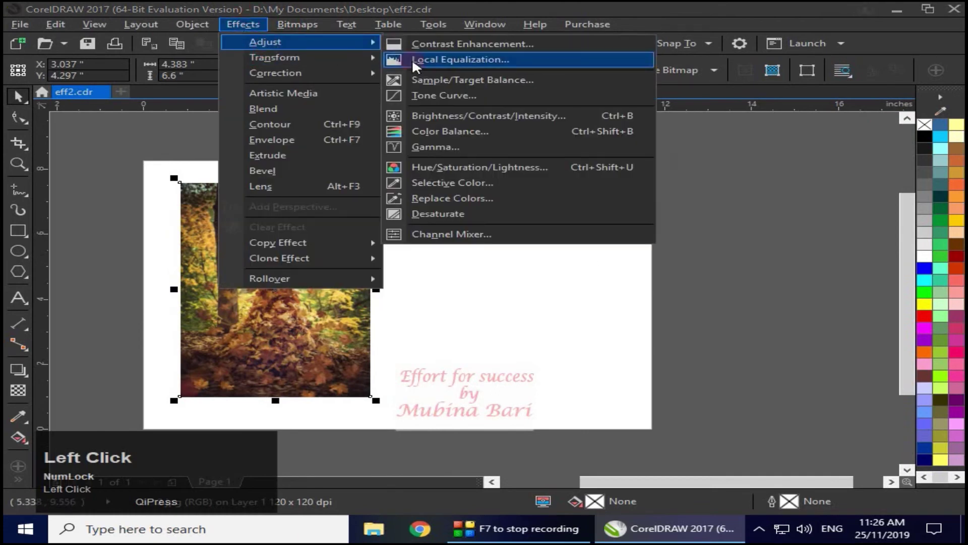
{"action": "left_click", "coordinate": [450, 128]}
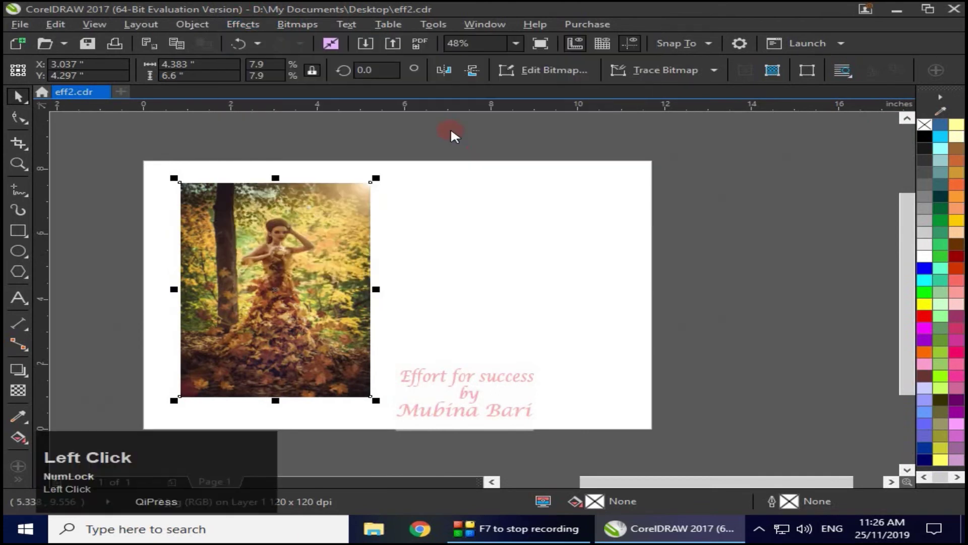
{"action": "left_click_drag", "start_coordinate": [475, 178], "coordinate": [604, 170]}
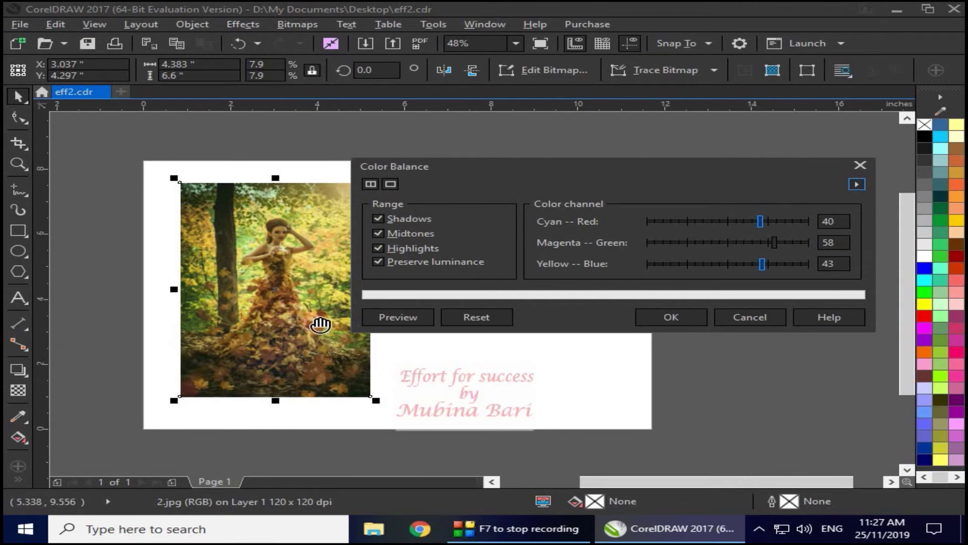
{"action": "left_click", "coordinate": [474, 318]}
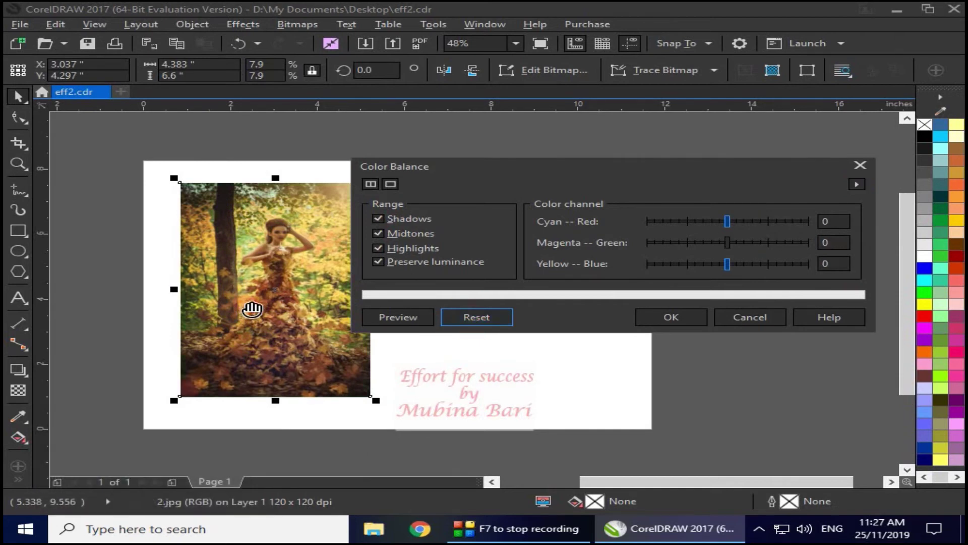
- Show the side-by-side before-and-after preview, framed on the woman's face and upper body
{"action": "left_click", "coordinate": [375, 181]}
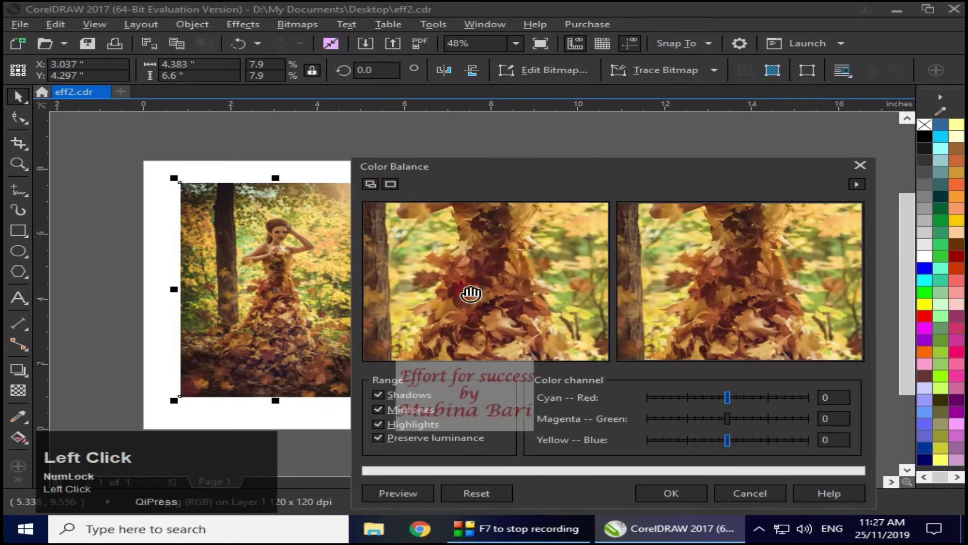
{"action": "left_click_drag", "start_coordinate": [480, 262], "coordinate": [476, 323]}
{"action": "left_click_drag", "start_coordinate": [495, 278], "coordinate": [493, 292]}
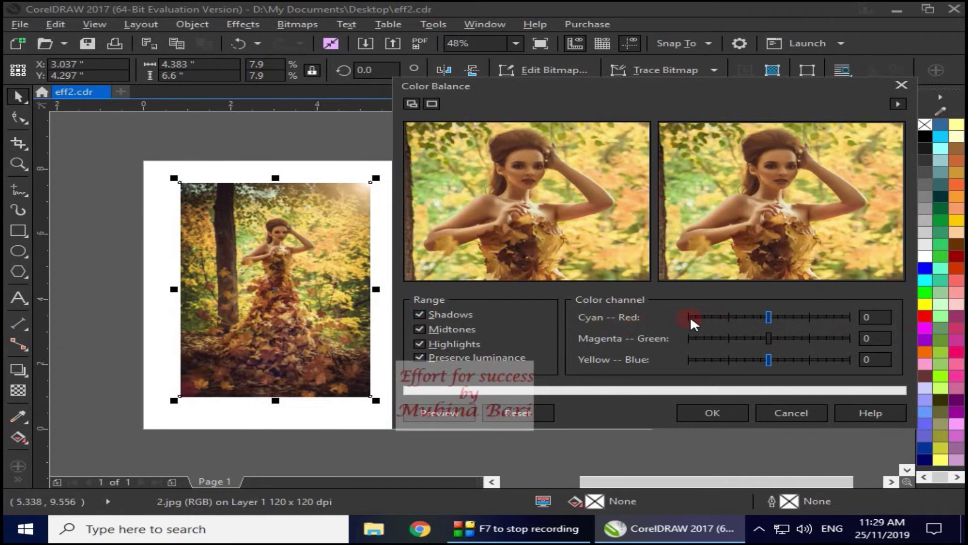
- Try the Magenta–Green channel near both extremes, at -97 and 94
{"action": "left_click", "coordinate": [856, 317]}
{"action": "left_click", "coordinate": [689, 339]}
{"action": "left_click", "coordinate": [691, 335]}
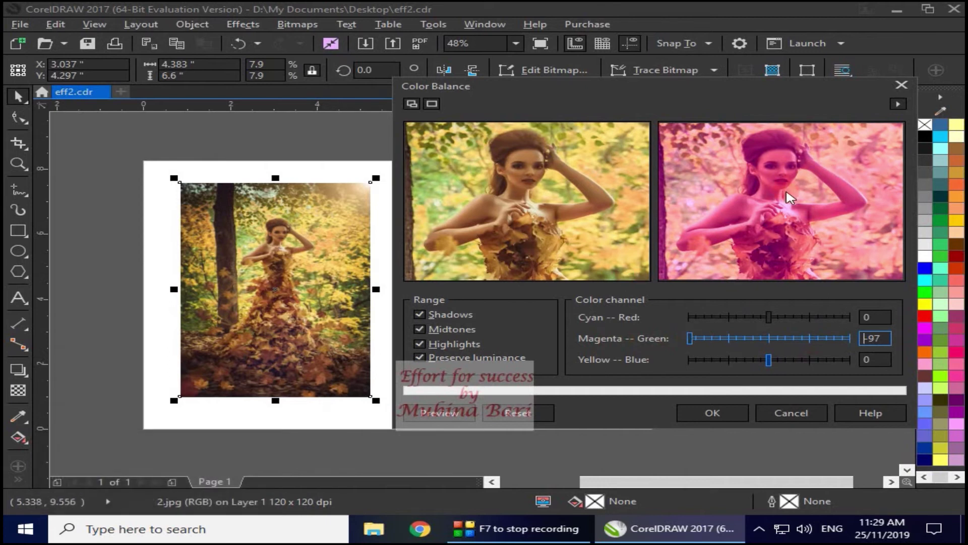
{"action": "left_click", "coordinate": [847, 338]}
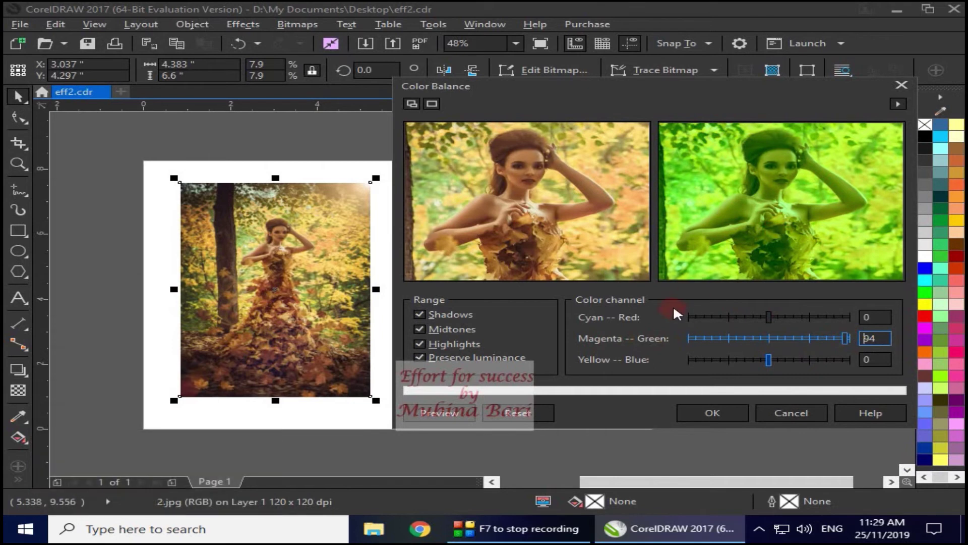
- Try Cyan–Red at -98 and 97 with Magenta–Green brought to 1, and reset all channels
{"action": "left_click", "coordinate": [690, 315]}
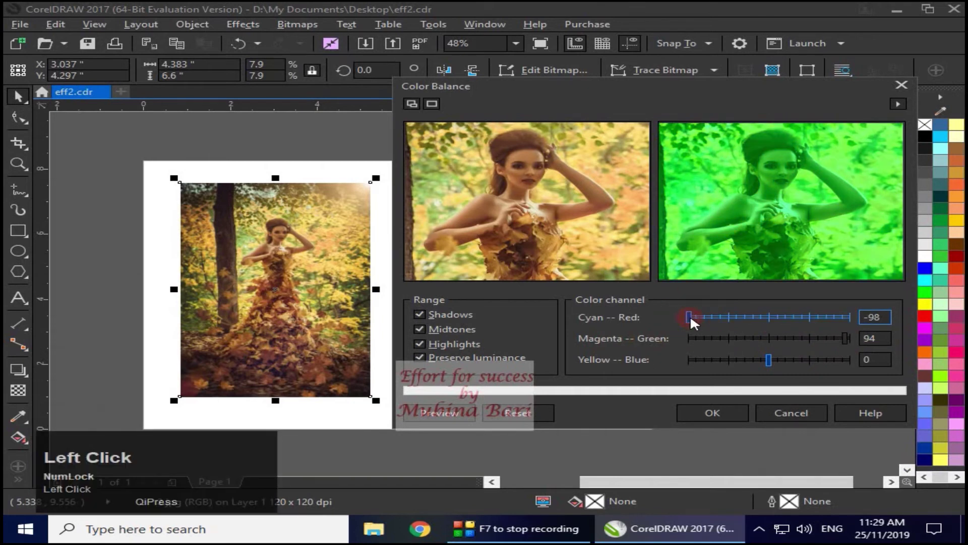
{"action": "left_click", "coordinate": [770, 337]}
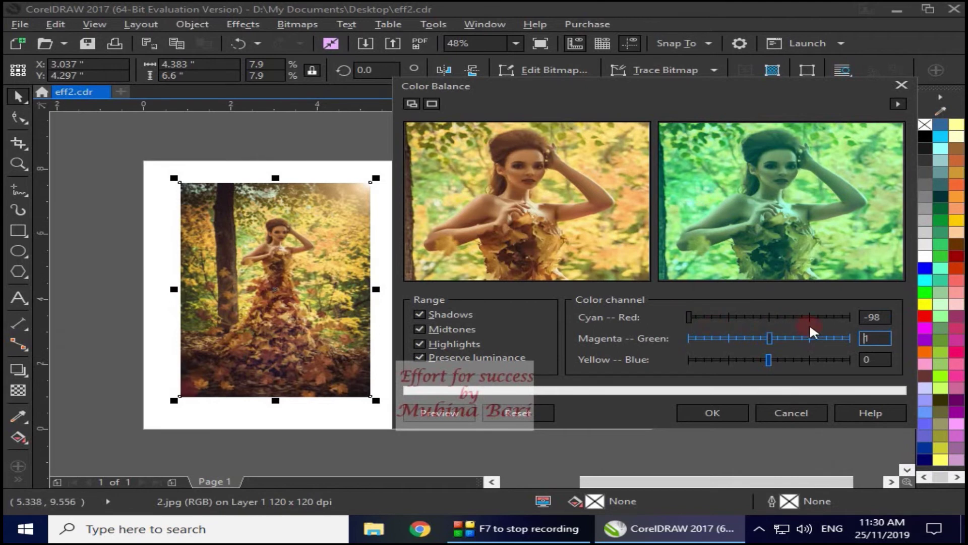
{"action": "left_click", "coordinate": [849, 316]}
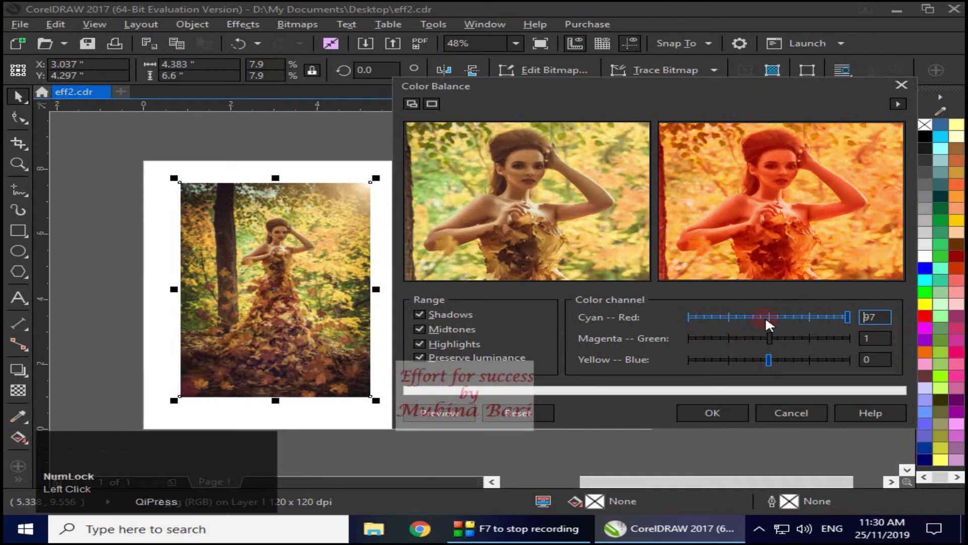
{"action": "left_click", "coordinate": [546, 412]}
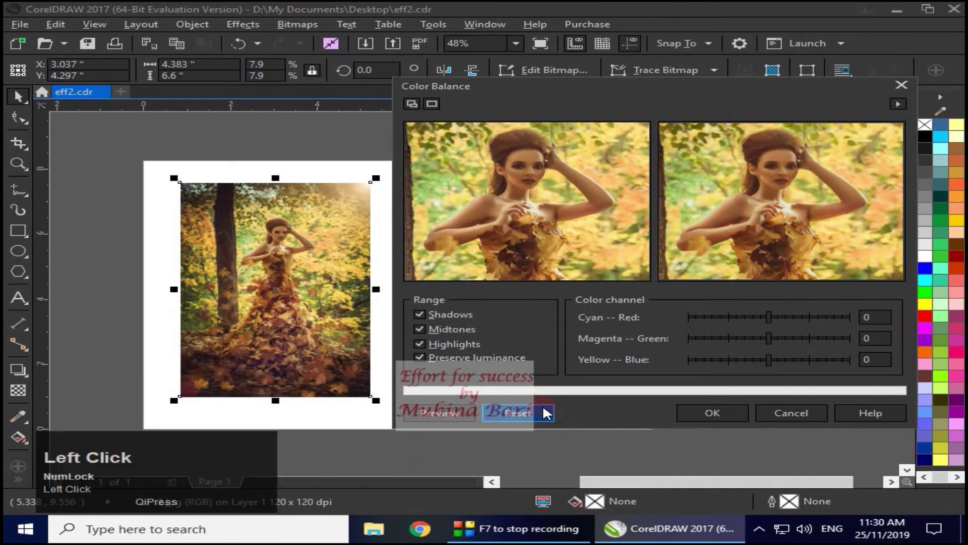
- Try the Yellow–Blue channel near both extremes, at -98 and 100, and bring it to 57
{"action": "left_click_drag", "start_coordinate": [771, 361], "coordinate": [767, 361]}
{"action": "left_click_drag", "start_coordinate": [699, 359], "coordinate": [692, 361]}
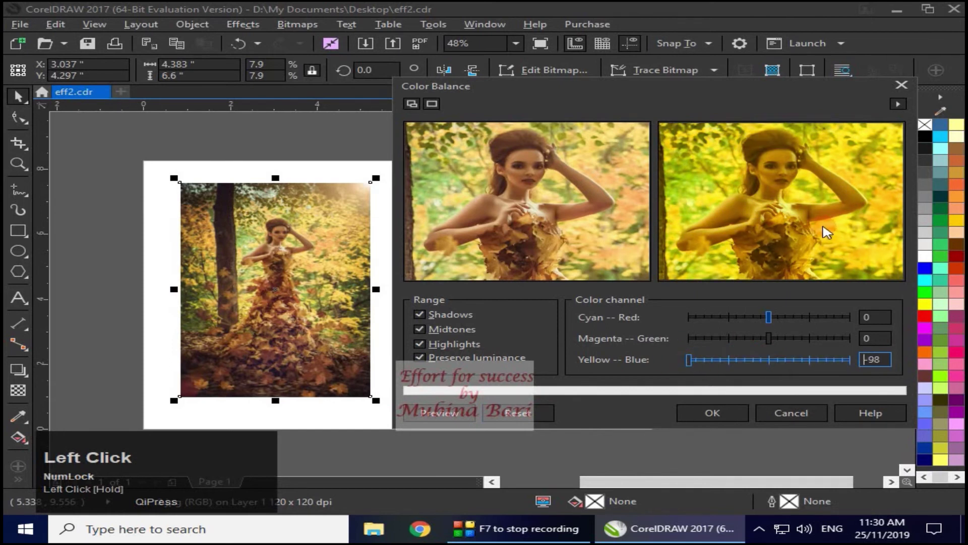
{"action": "left_click", "coordinate": [850, 360]}
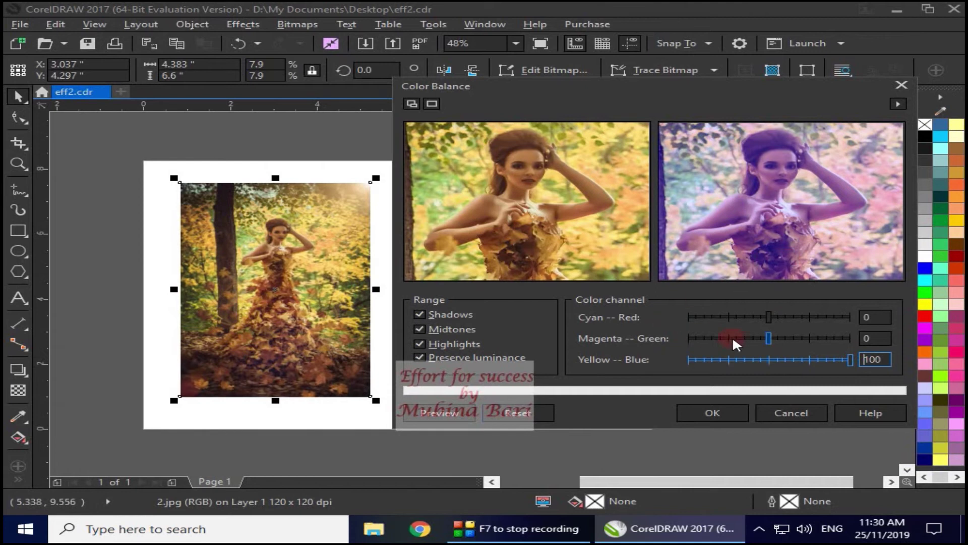
{"action": "left_click", "coordinate": [817, 361]}
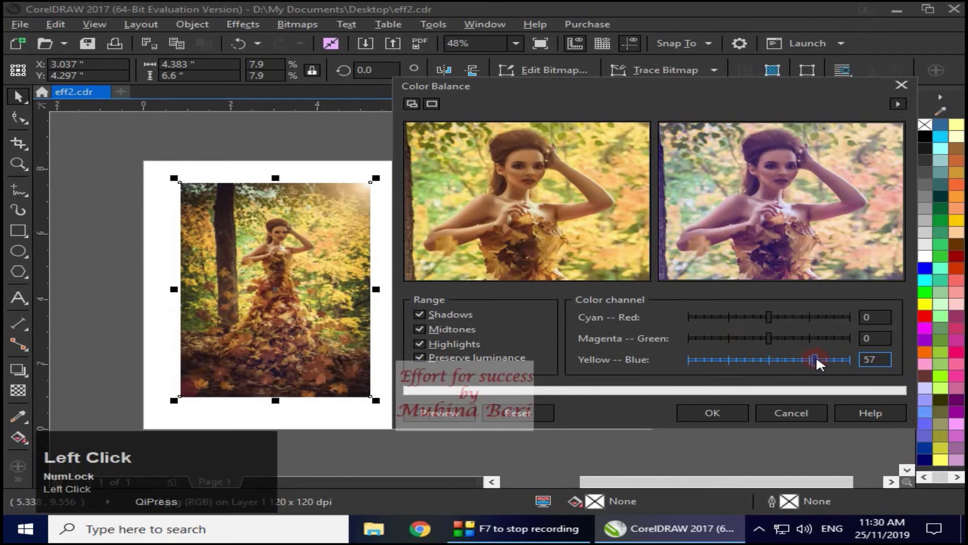
- Try Magenta–Green at -39 combined with Cyan–Red at 60 and -100, and close Color Balance without applying
{"action": "left_click", "coordinate": [738, 339]}
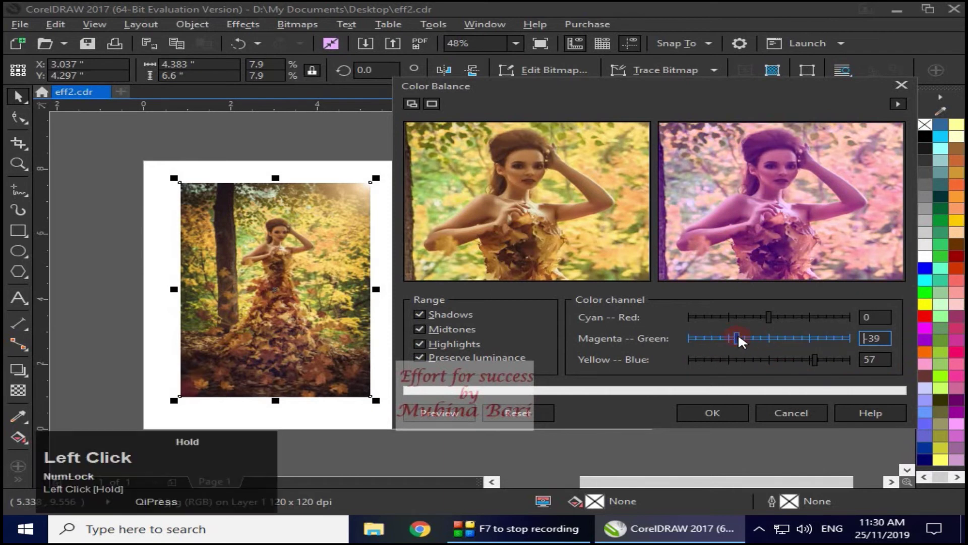
{"action": "left_click", "coordinate": [817, 319]}
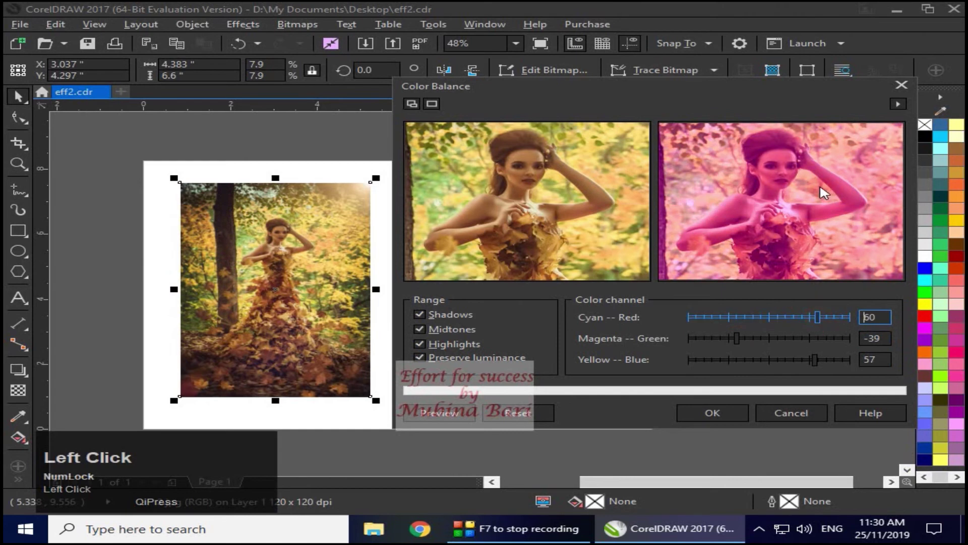
{"action": "left_click_drag", "start_coordinate": [744, 318], "coordinate": [704, 320]}
{"action": "left_click", "coordinate": [689, 318]}
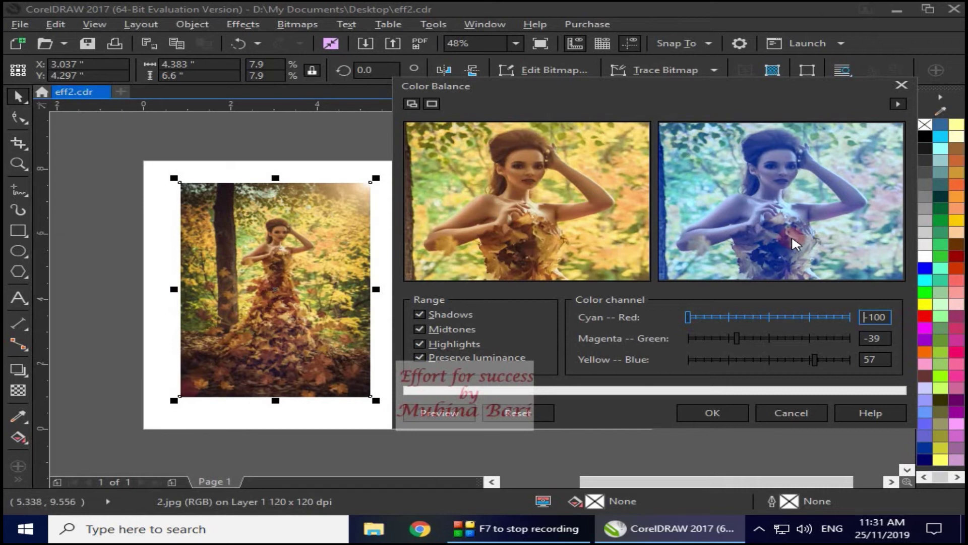
{"action": "left_click", "coordinate": [903, 86]}
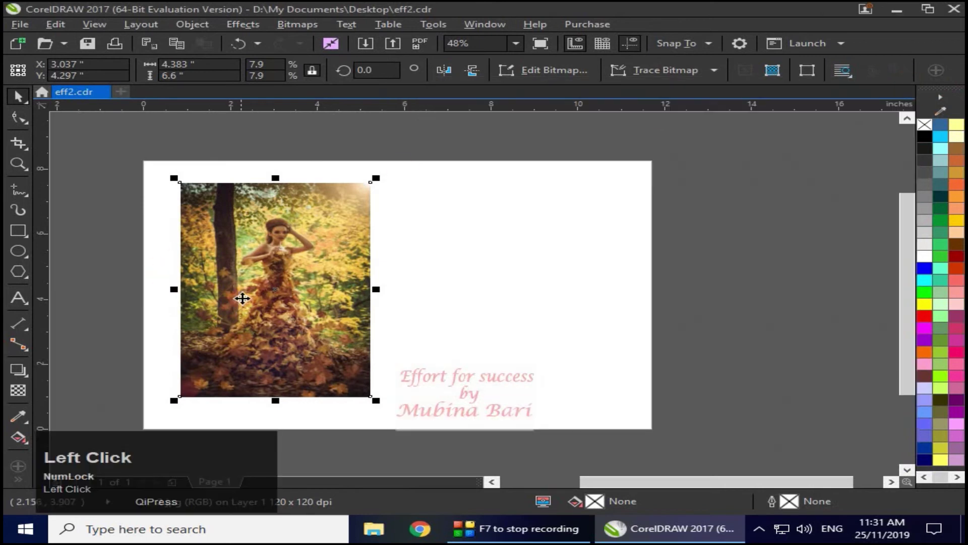
- Open the Tone Curve adjustment beside the photo and set the curve style to Gamma
{"action": "left_click", "coordinate": [251, 32]}
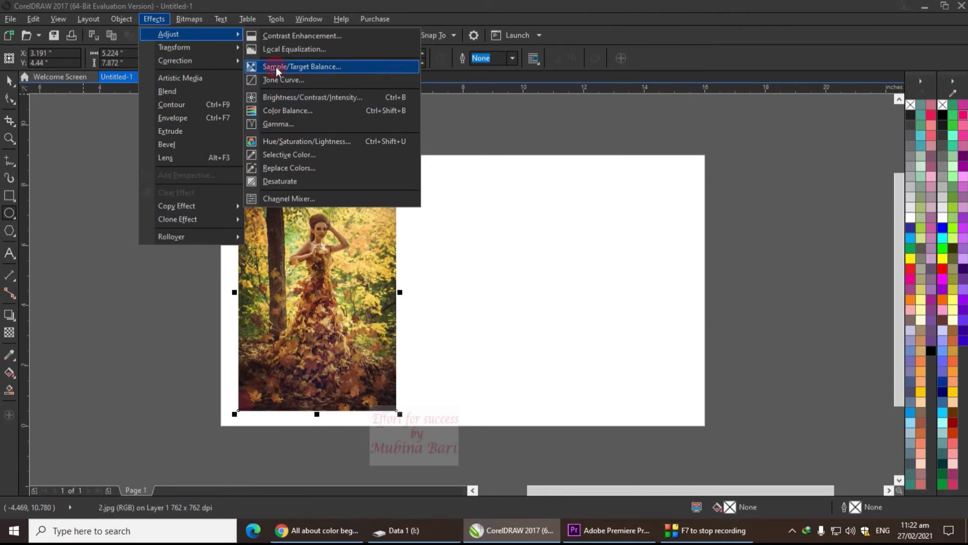
{"action": "left_click", "coordinate": [277, 80]}
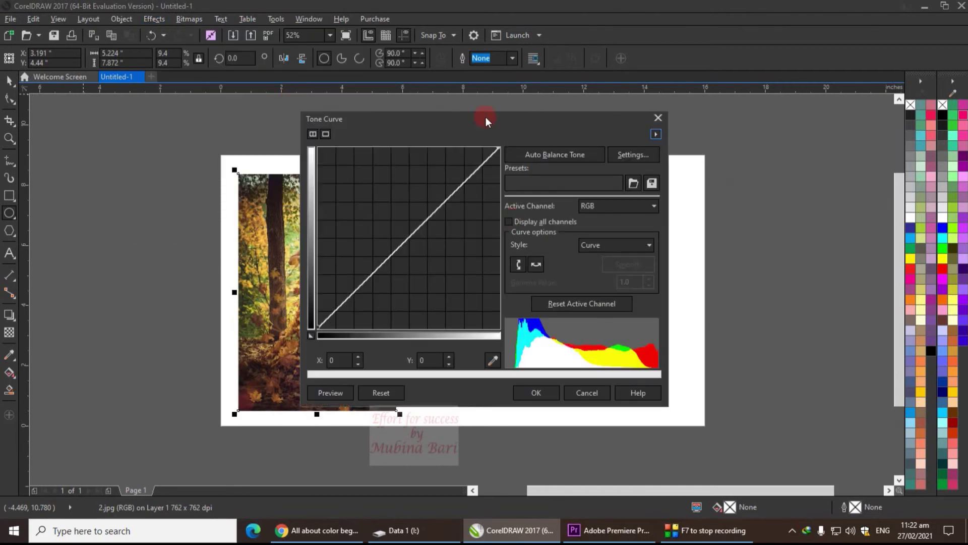
{"action": "left_click_drag", "start_coordinate": [485, 117], "coordinate": [615, 122]}
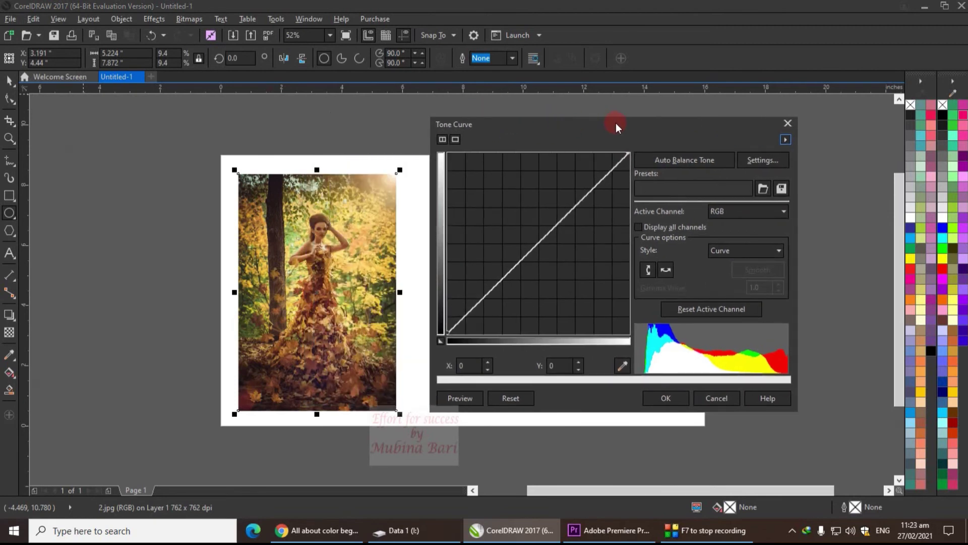
{"action": "left_click", "coordinate": [780, 250]}
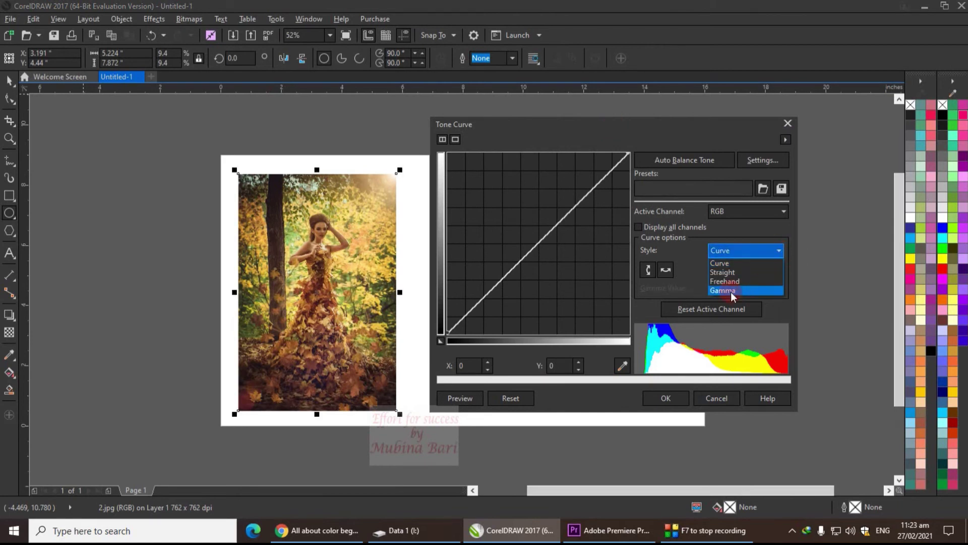
{"action": "left_click", "coordinate": [730, 292]}
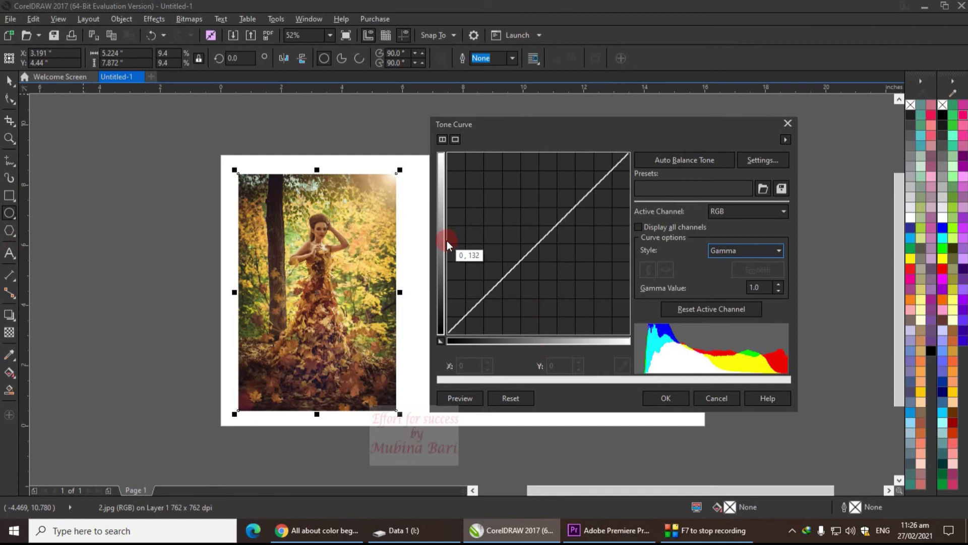
- Bend the RGB tone curve upward to brighten the photo, with its point at X 51, Y 97
{"action": "left_click", "coordinate": [535, 245]}
{"action": "left_click_drag", "start_coordinate": [534, 244], "coordinate": [516, 231]}
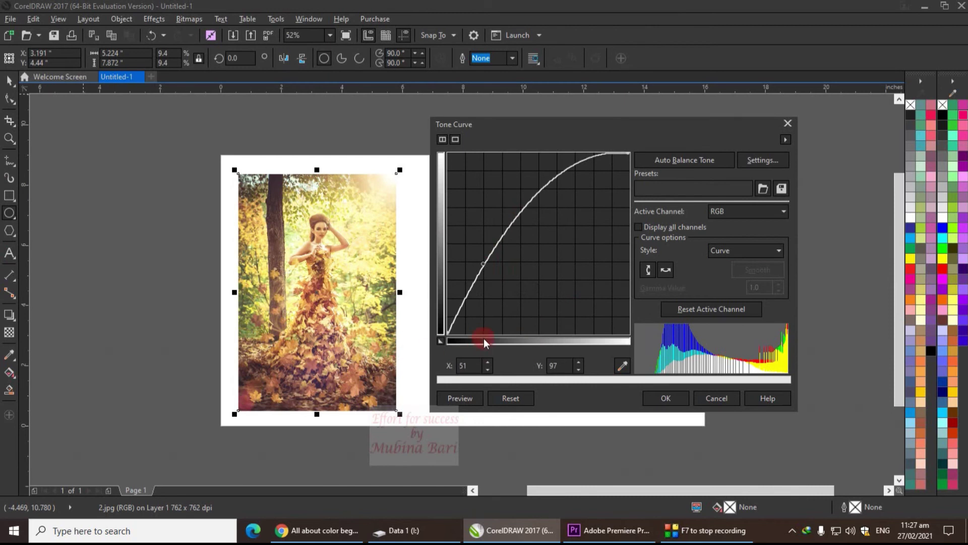
{"action": "left_click", "coordinate": [461, 365]}
{"action": "left_click", "coordinate": [562, 363]}
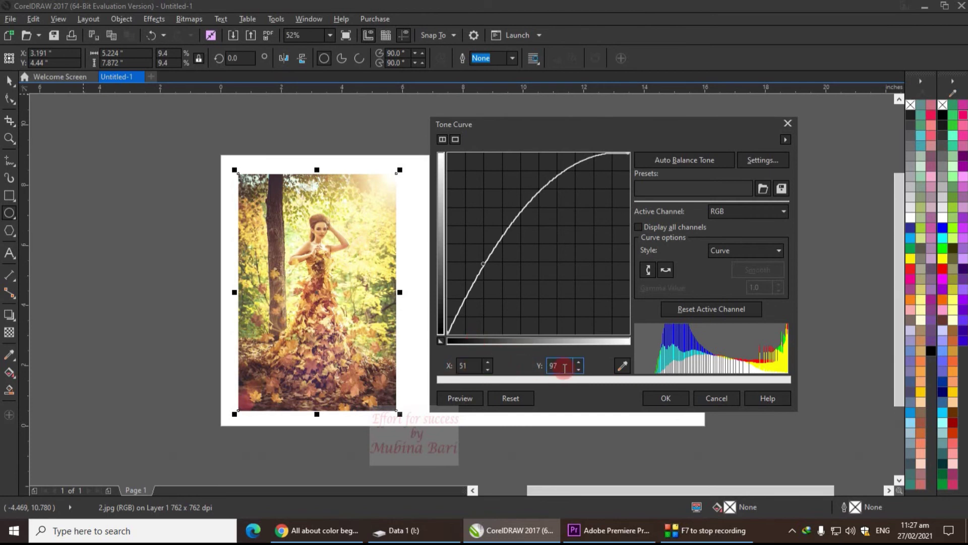
{"action": "left_click", "coordinate": [466, 367]}
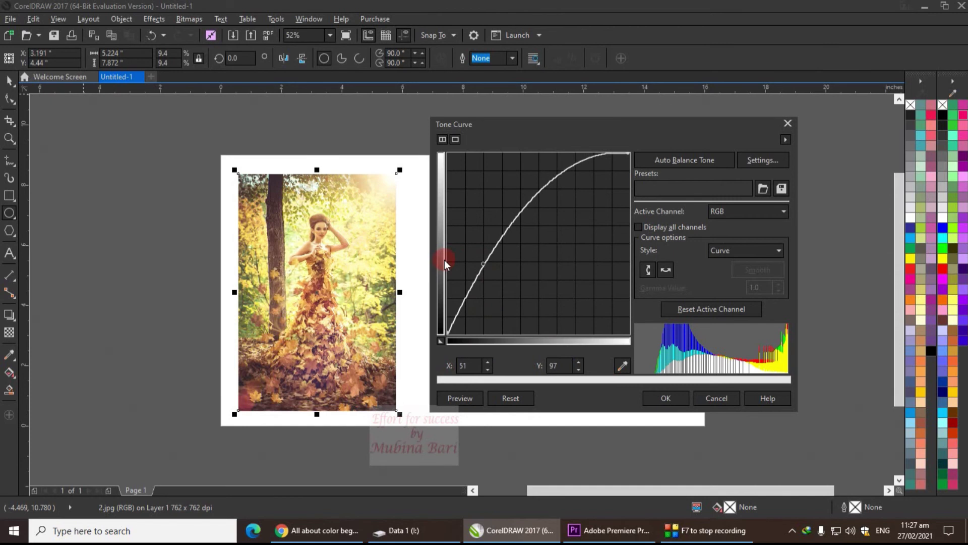
- Reset the tone curve, bend it downward to X 115, Y 63 to darken the photo, and cancel the adjustment
{"action": "left_click", "coordinate": [504, 398]}
{"action": "mouse_move", "coordinate": [519, 277]}
{"action": "left_mouse_down"}
{"action": "mouse_move", "coordinate": [519, 262]}
{"action": "mouse_move", "coordinate": [513, 277]}
{"action": "mouse_move", "coordinate": [519, 269]}
{"action": "mouse_move", "coordinate": [529, 288]}
{"action": "left_mouse_up"}
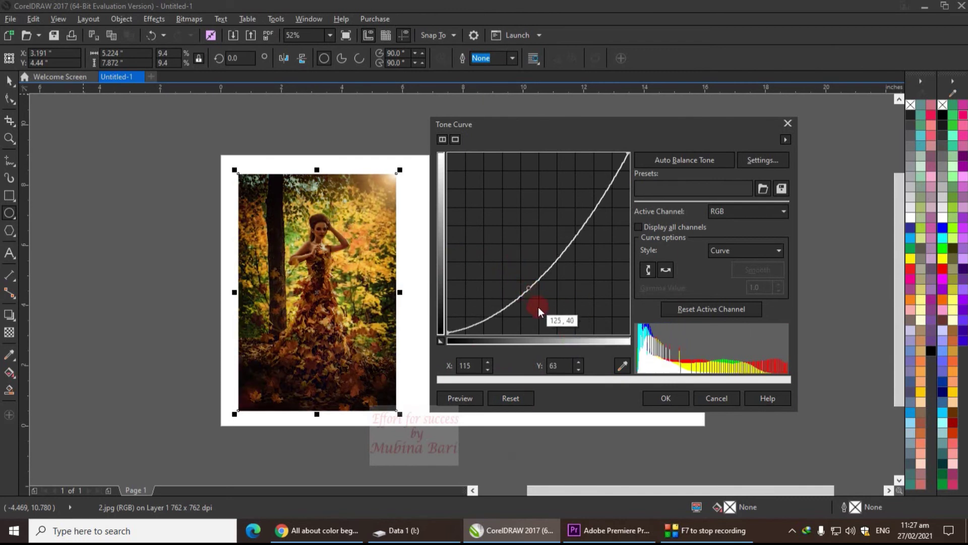
{"action": "left_click", "coordinate": [461, 369]}
{"action": "left_click", "coordinate": [462, 366]}
{"action": "left_click", "coordinate": [555, 365]}
{"action": "left_click", "coordinate": [717, 398]}
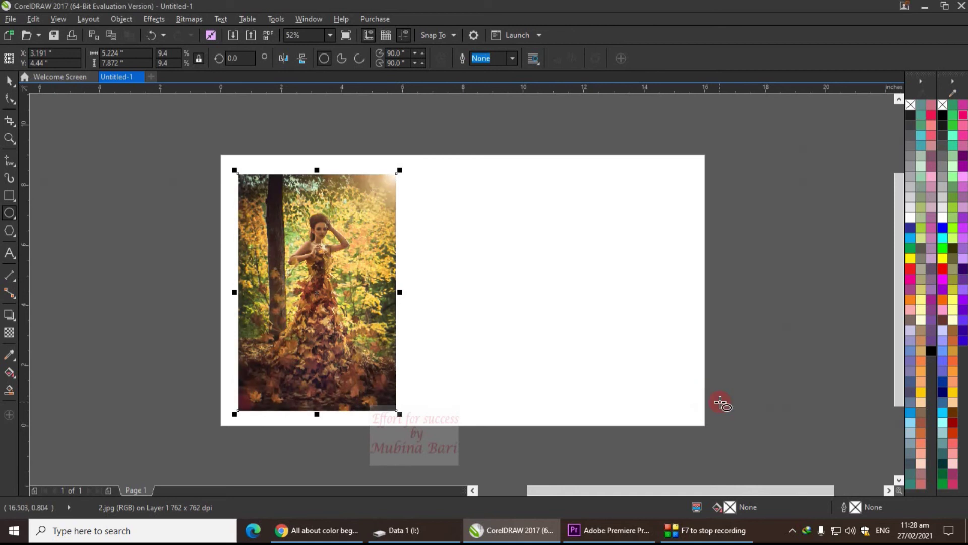
- Open the Gamma adjustment for the photo, try values of 0.62 and 4.49, and reduce the gamma again
{"action": "left_click", "coordinate": [155, 18]}
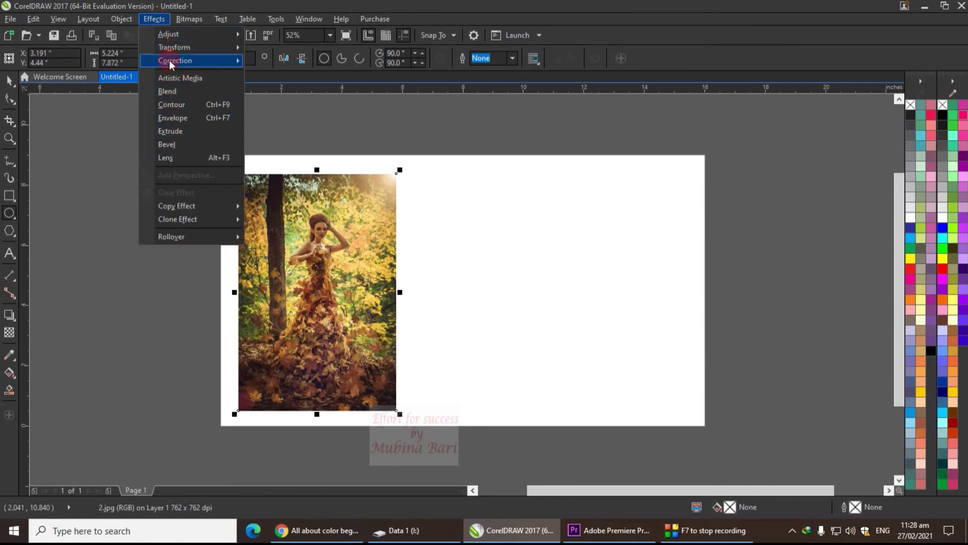
{"action": "mouse_move", "coordinate": [179, 33]}
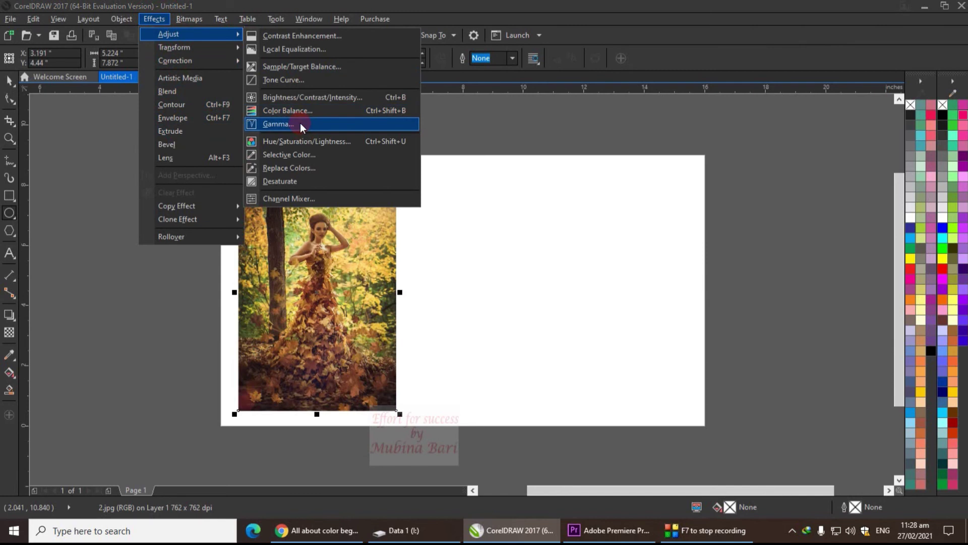
{"action": "left_click", "coordinate": [301, 124]}
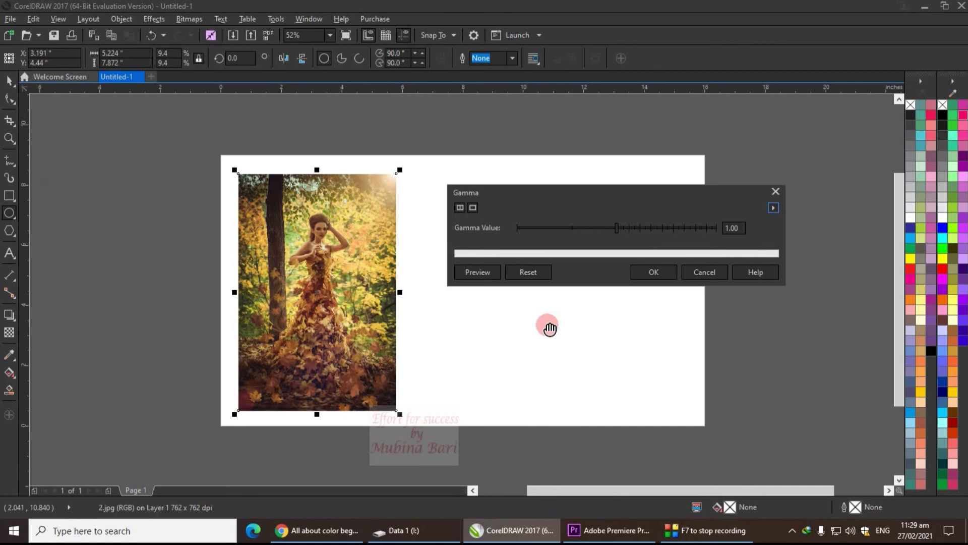
{"action": "left_click", "coordinate": [568, 231]}
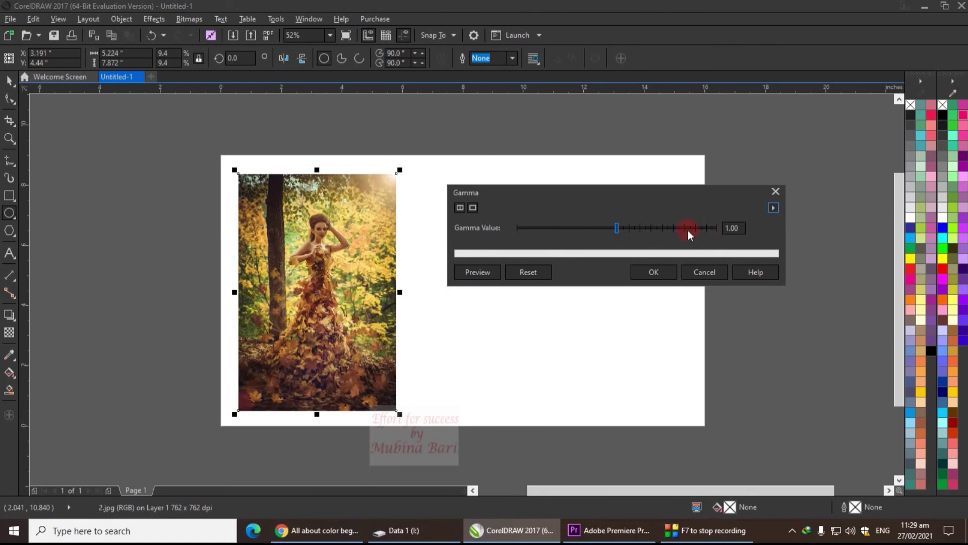
{"action": "left_click", "coordinate": [575, 227]}
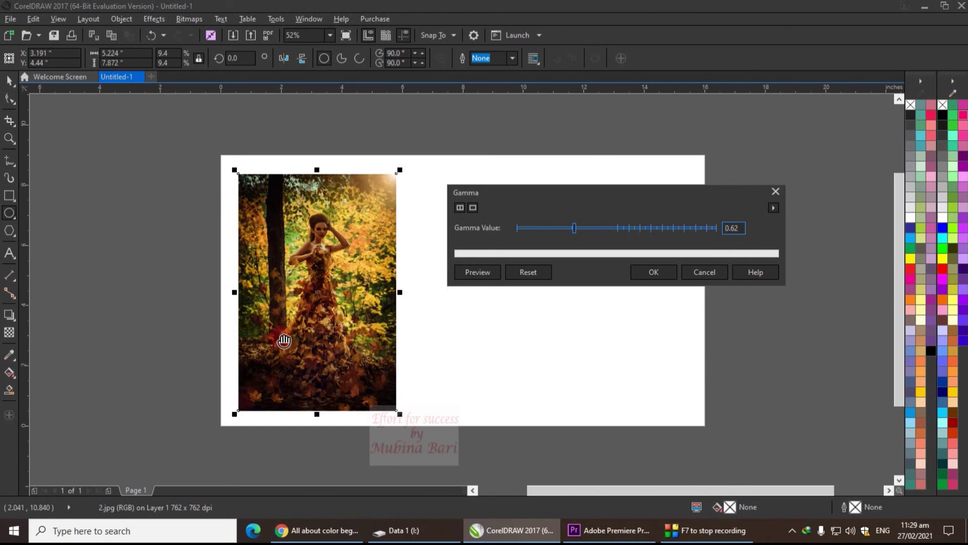
{"action": "left_click", "coordinate": [656, 228]}
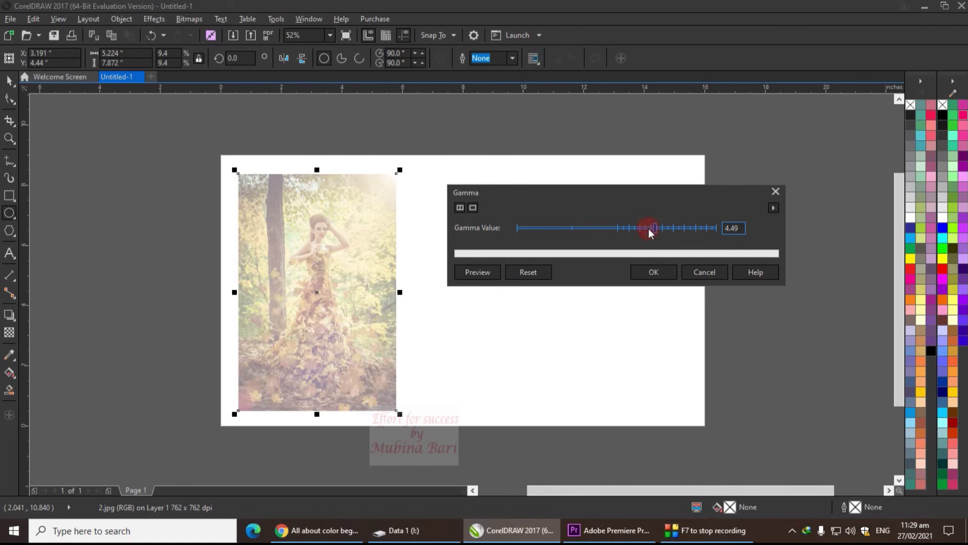
{"action": "left_click_drag", "start_coordinate": [639, 228], "coordinate": [621, 228]}
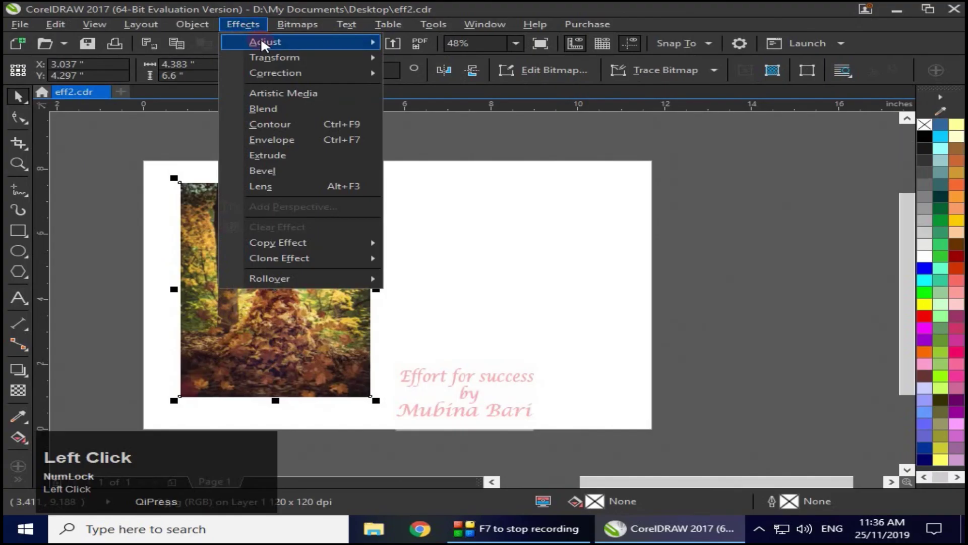
- Open Hue/Saturation/Lightness for the photo and show the before-and-after preview framed on the woman's upper body
{"action": "mouse_move", "coordinate": [266, 44]}
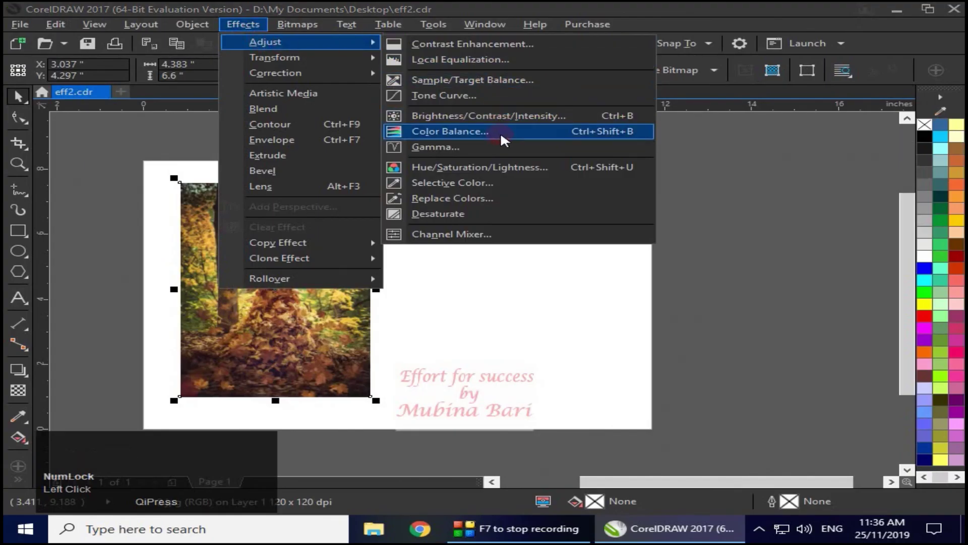
{"action": "left_click", "coordinate": [437, 169]}
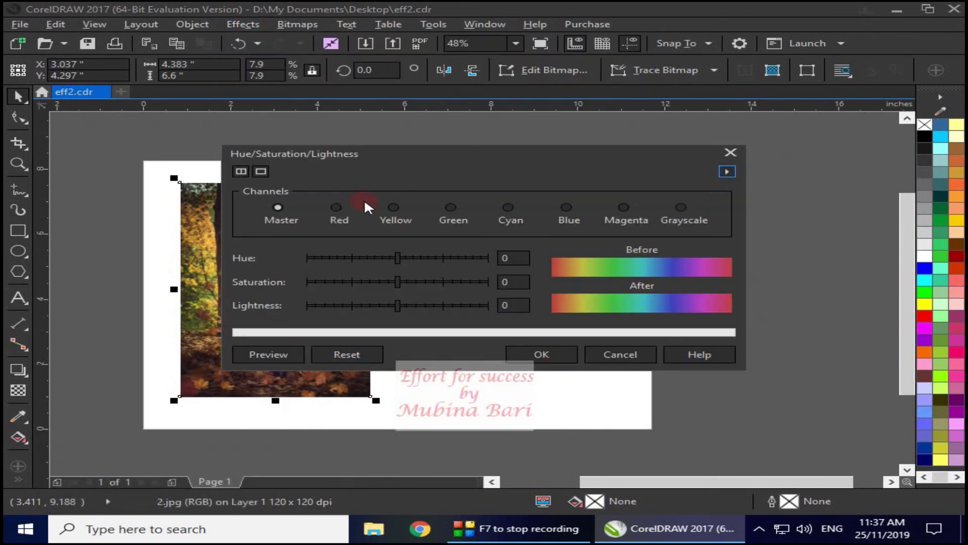
{"action": "left_click_drag", "start_coordinate": [418, 159], "coordinate": [578, 154]}
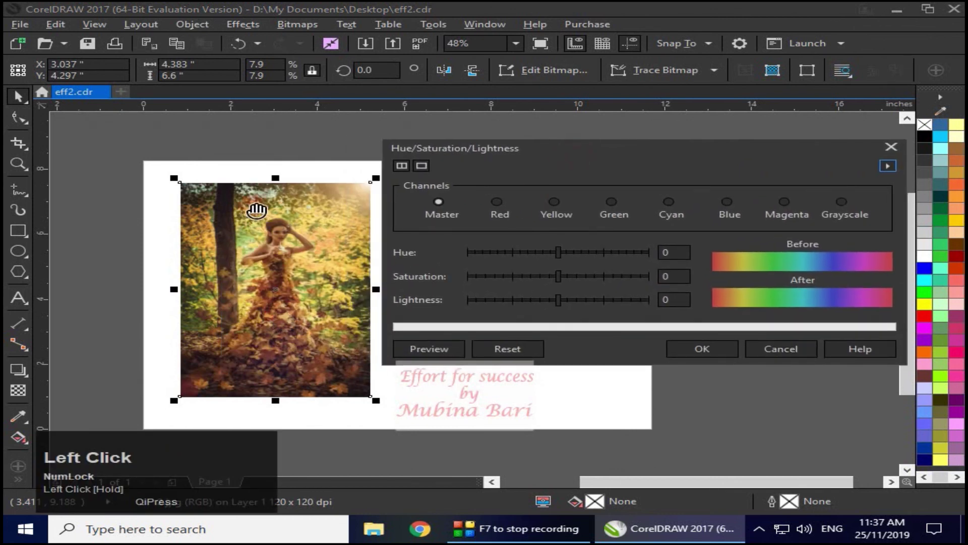
{"action": "left_click", "coordinate": [402, 166]}
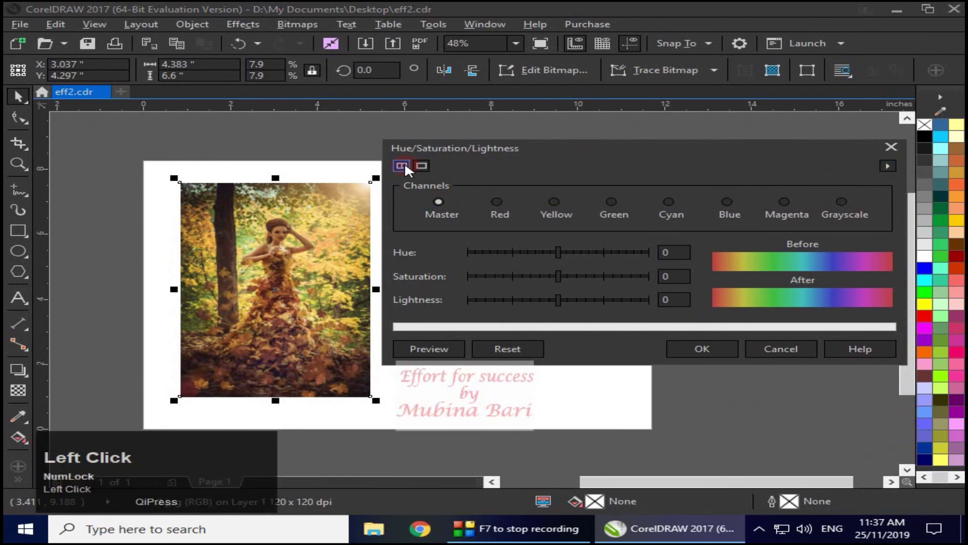
{"action": "left_click_drag", "start_coordinate": [591, 228], "coordinate": [558, 285]}
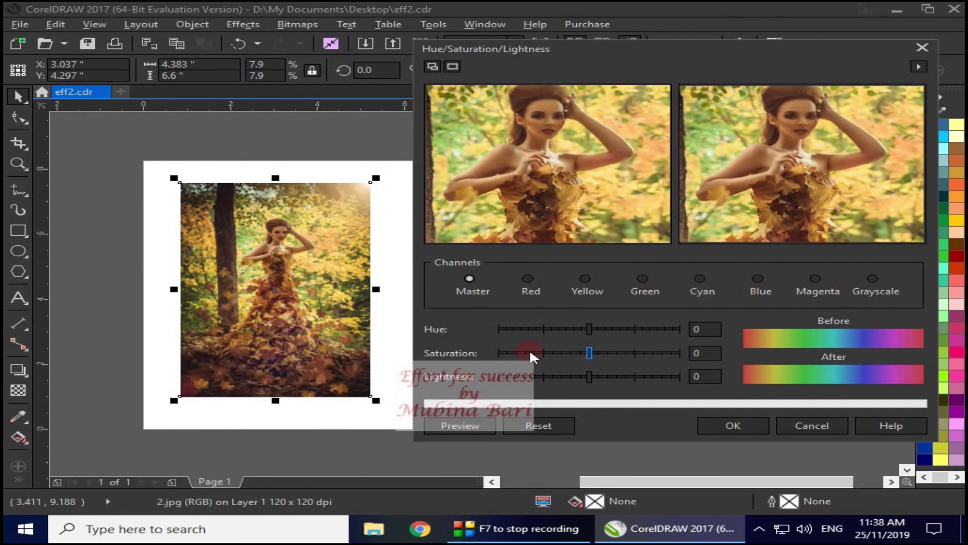
- With the Master channel, try Hue at -96, 58, 148, 163 and 115, and bring it to -4
{"action": "left_click", "coordinate": [469, 278]}
{"action": "left_click", "coordinate": [541, 329]}
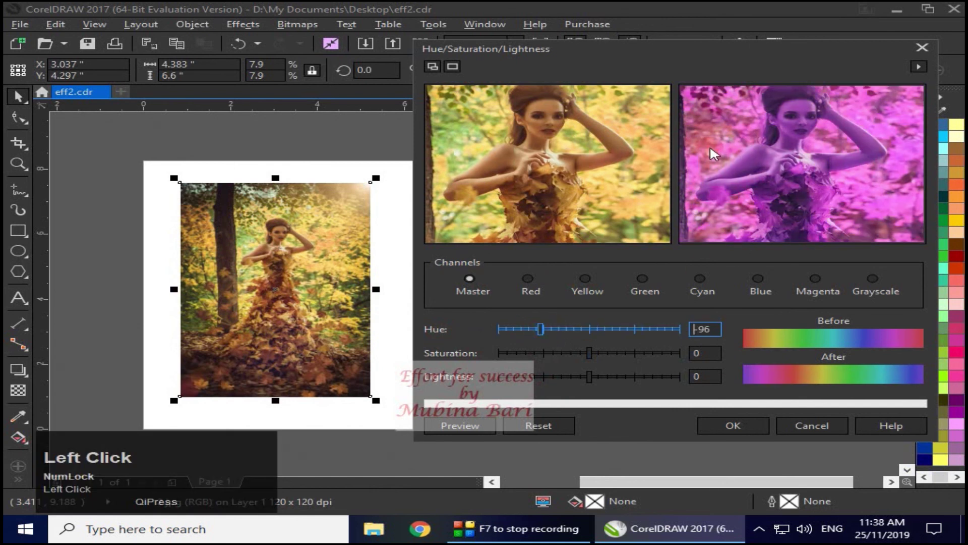
{"action": "left_click", "coordinate": [620, 329]}
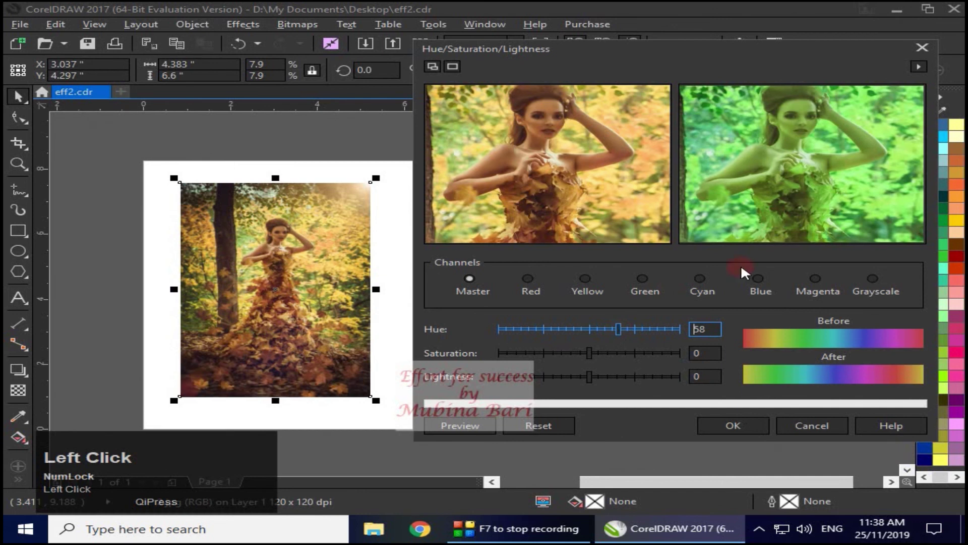
{"action": "left_click", "coordinate": [665, 327]}
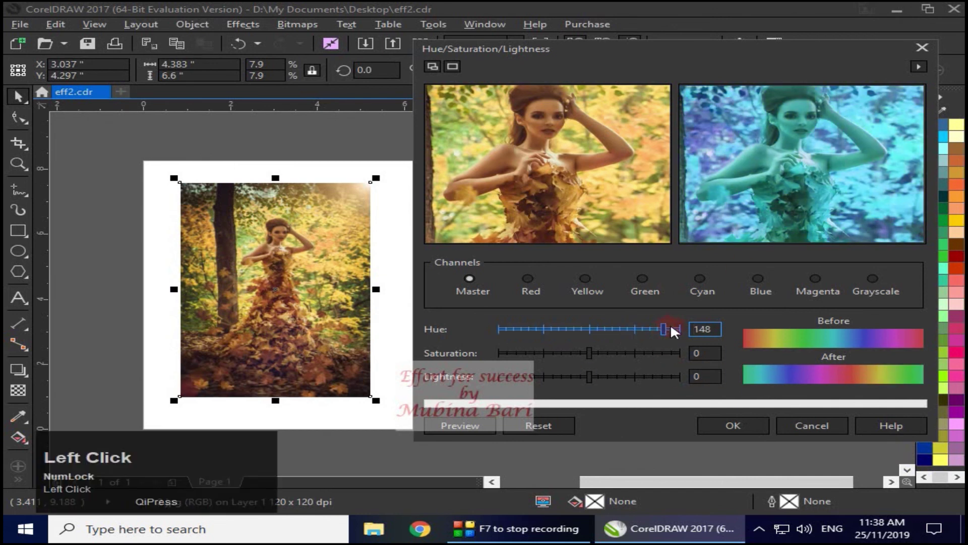
{"action": "left_click", "coordinate": [618, 329]}
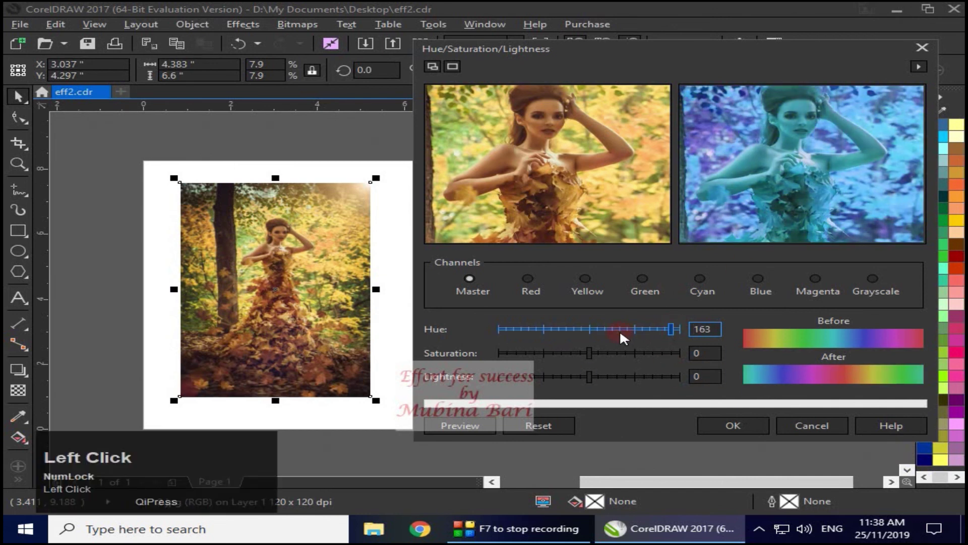
{"action": "left_click", "coordinate": [499, 329]}
{"action": "left_click", "coordinate": [648, 328]}
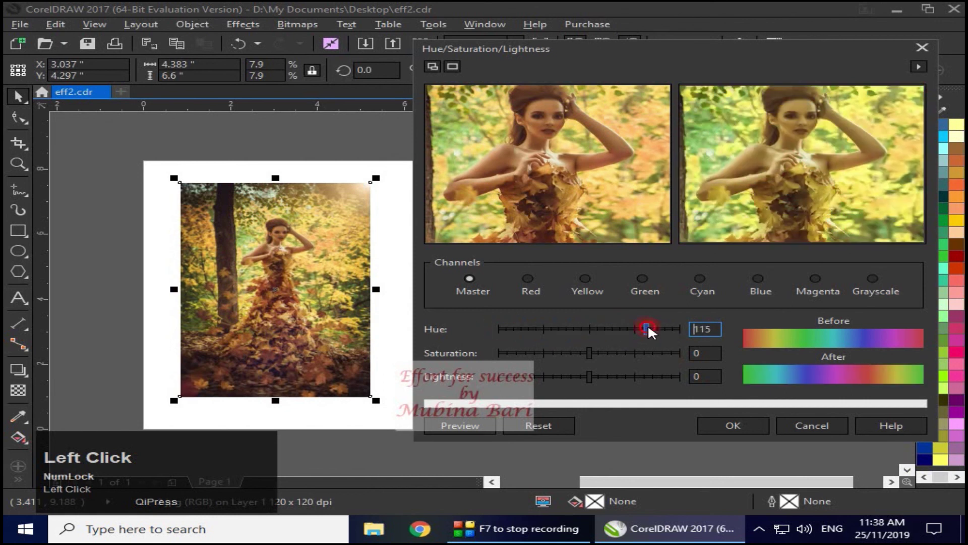
{"action": "left_click", "coordinate": [591, 329]}
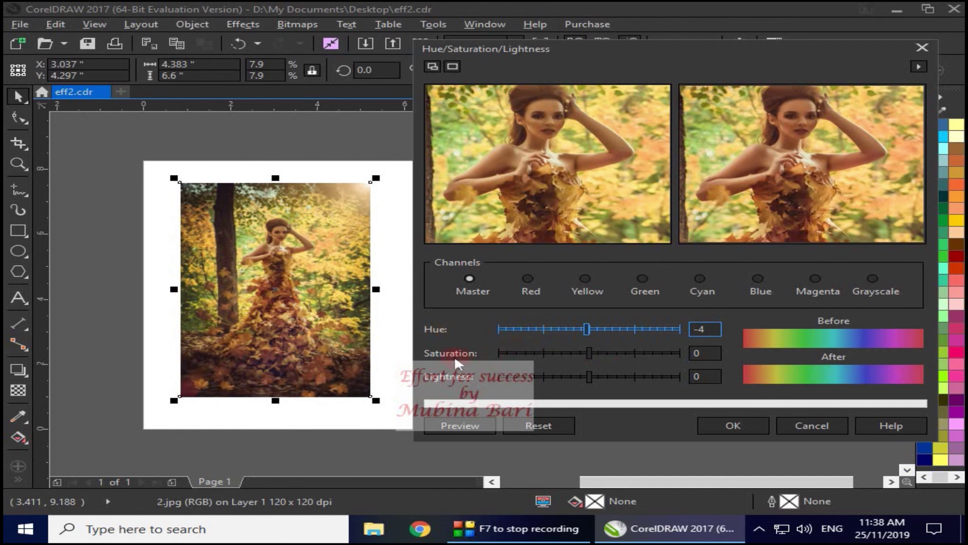
- With the Master channel, try Saturation at 75, -54 and -98, bring it to 2, and set Lightness to -2
{"action": "left_click", "coordinate": [658, 350]}
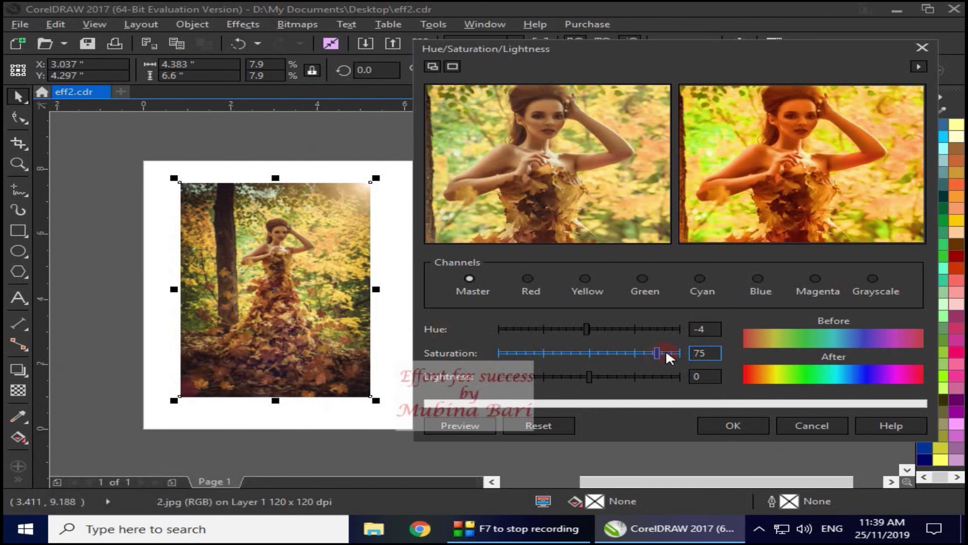
{"action": "left_click", "coordinate": [665, 349]}
{"action": "left_click", "coordinate": [540, 353]}
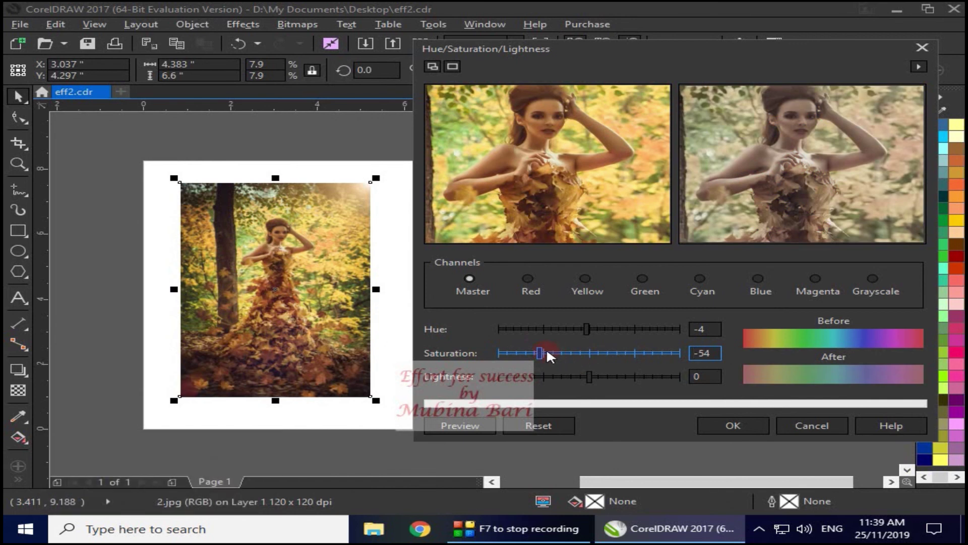
{"action": "left_click", "coordinate": [501, 352]}
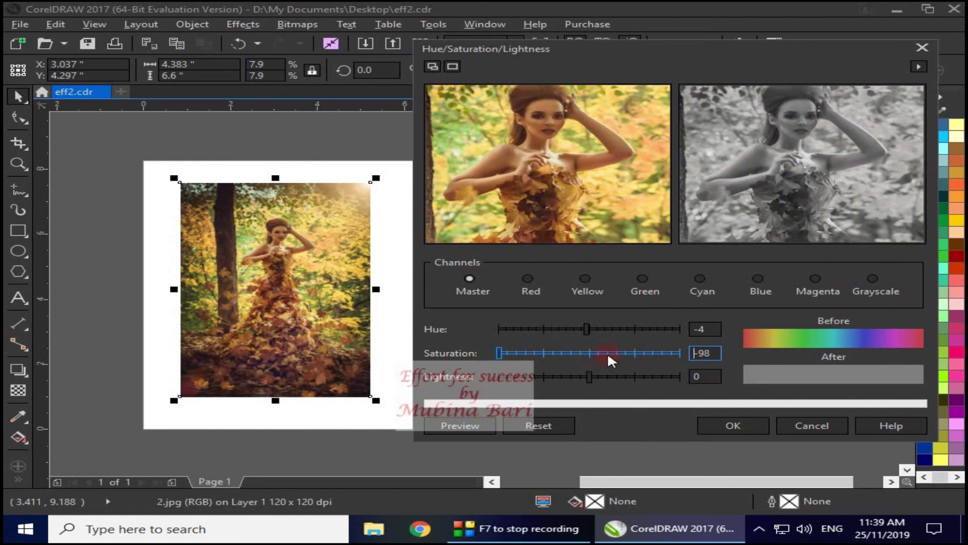
{"action": "left_click", "coordinate": [592, 352]}
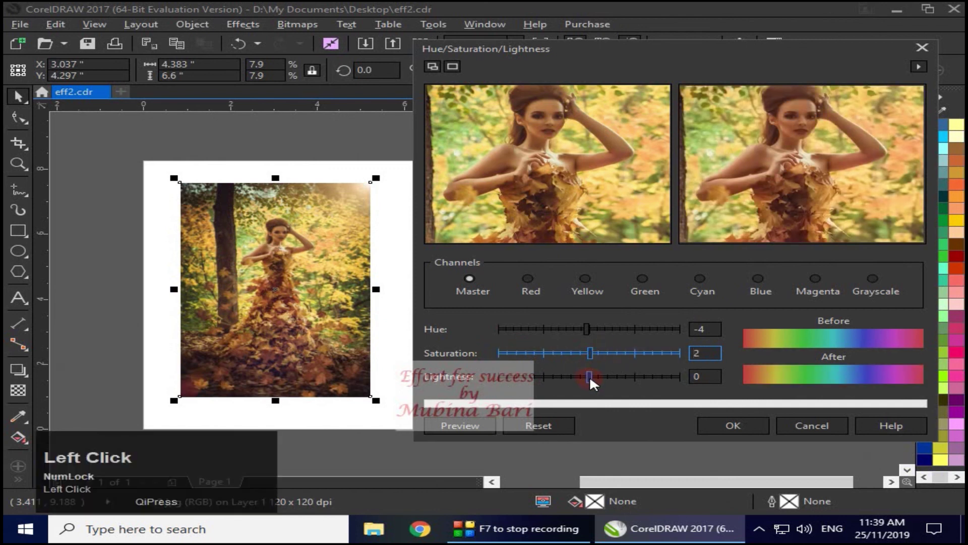
{"action": "mouse_move", "coordinate": [589, 375]}
{"action": "left_mouse_down"}
{"action": "mouse_move", "coordinate": [559, 381]}
{"action": "mouse_move", "coordinate": [556, 372]}
{"action": "mouse_move", "coordinate": [587, 375]}
{"action": "left_mouse_up"}
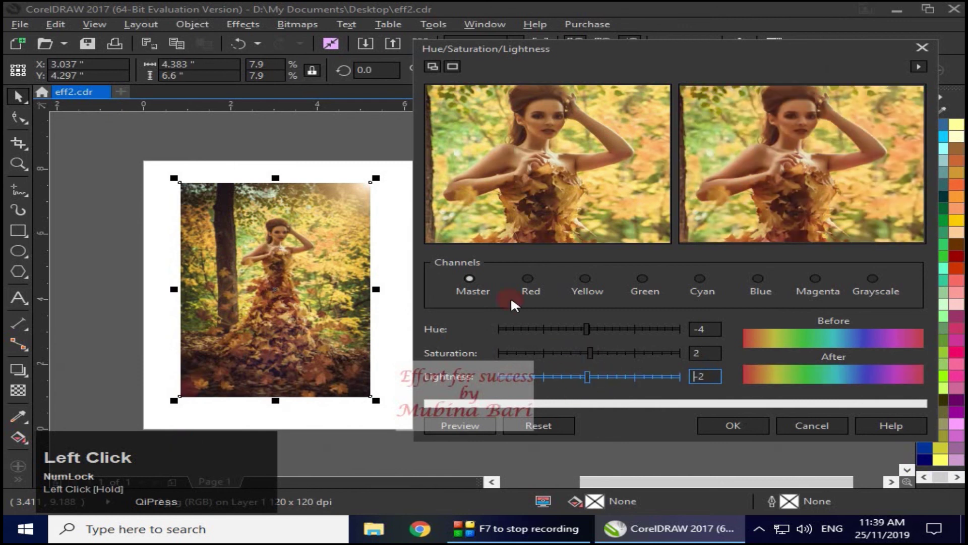
- Switch to the Red channel, try Hue at -139, and bring it back to -4
{"action": "left_click", "coordinate": [530, 278]}
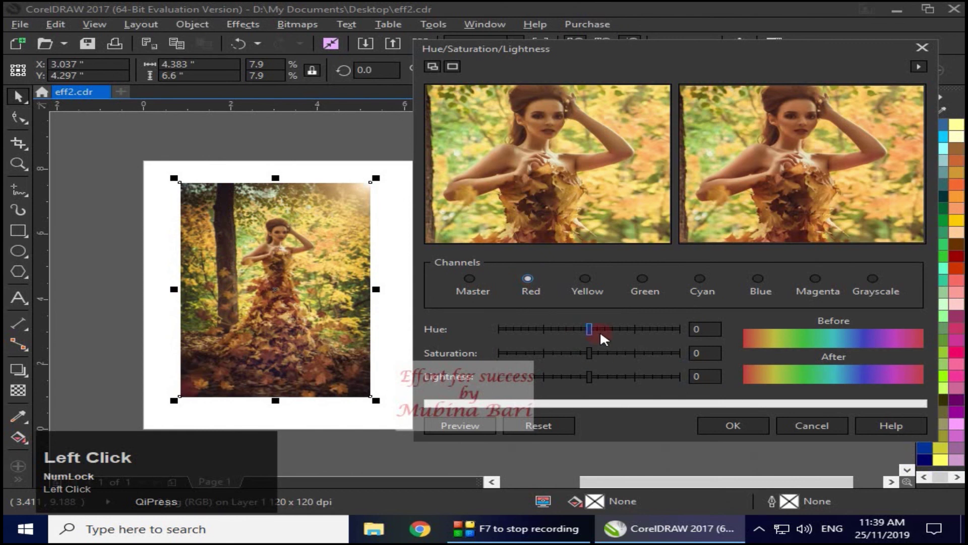
{"action": "left_click_drag", "start_coordinate": [588, 328], "coordinate": [518, 330]}
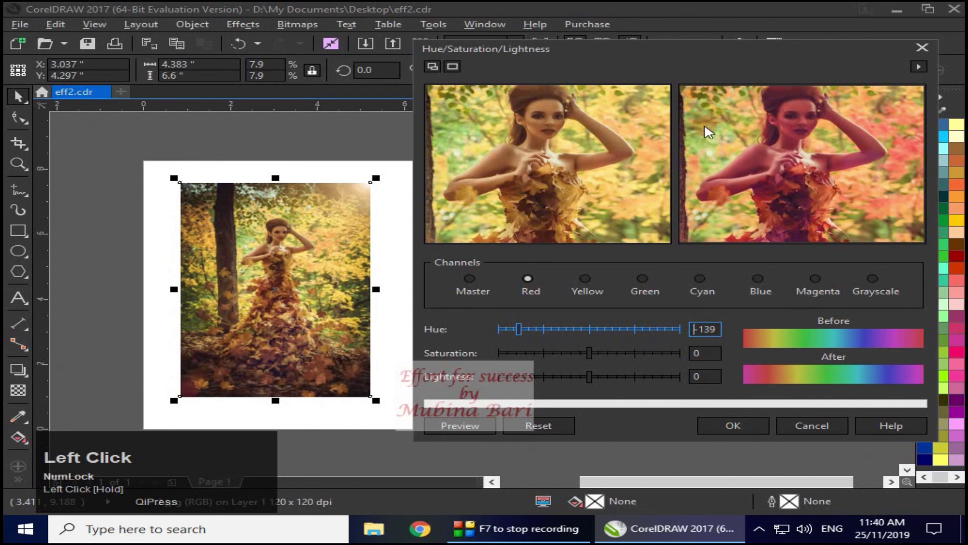
{"action": "left_click", "coordinate": [585, 293]}
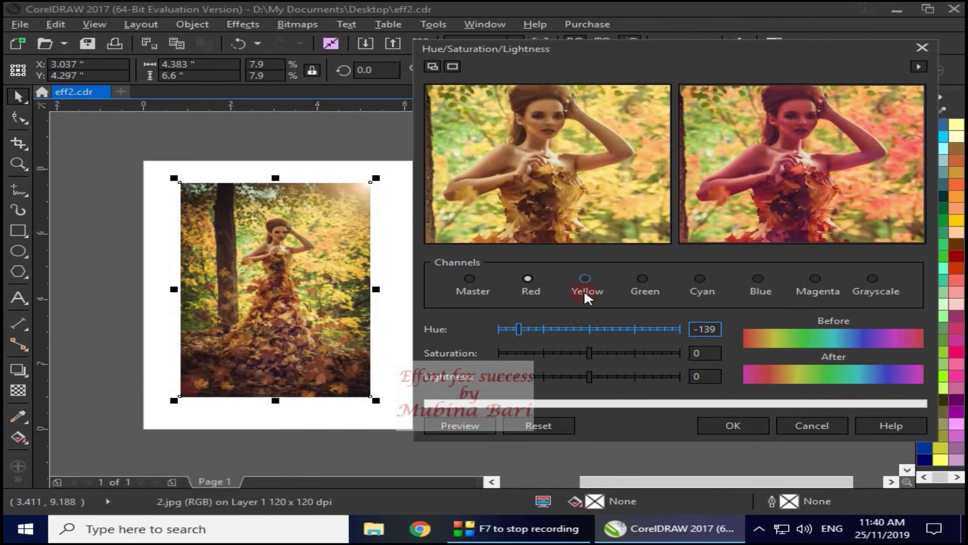
{"action": "left_click", "coordinate": [591, 330]}
- Switch to the Green channel, try Hue at 148 and -180, and bring it back to 2
{"action": "left_click", "coordinate": [642, 279]}
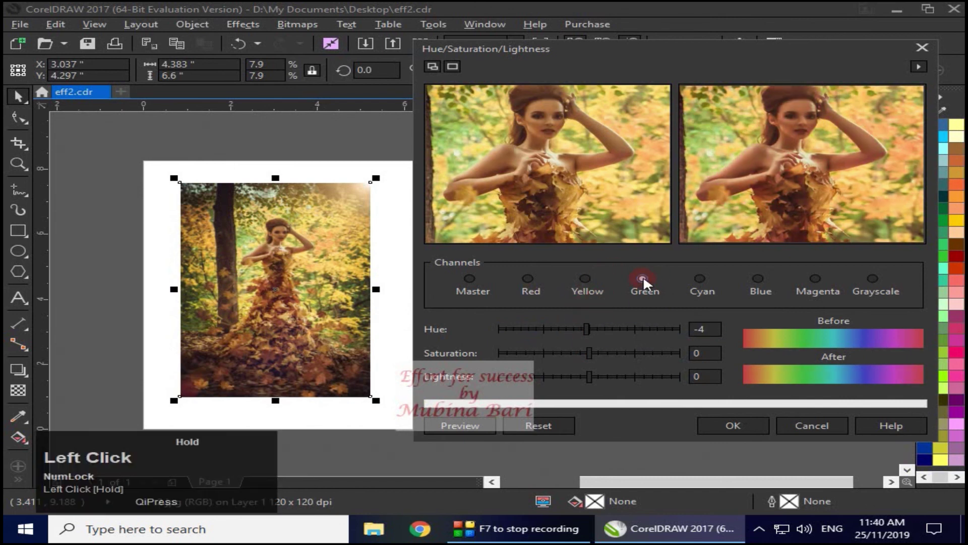
{"action": "left_click_drag", "start_coordinate": [588, 329], "coordinate": [665, 331]}
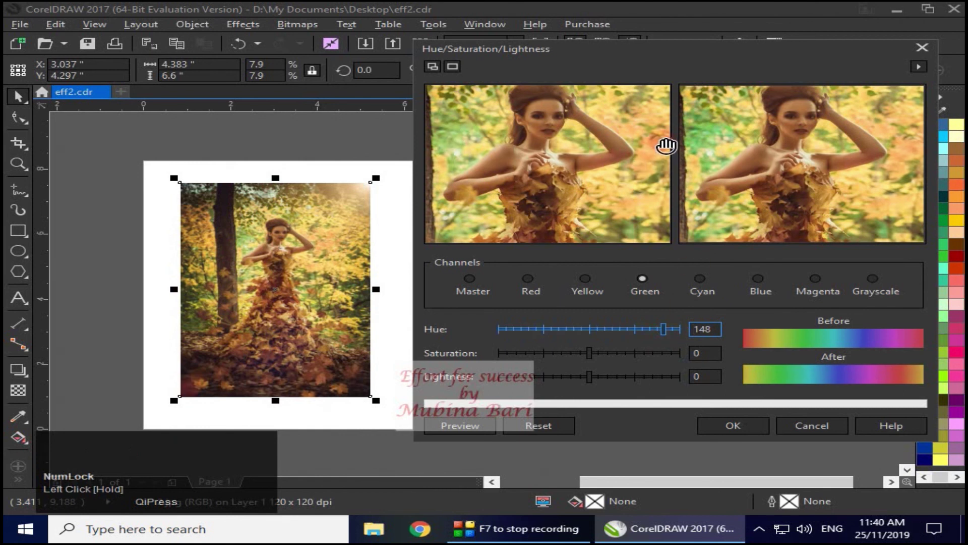
{"action": "left_click", "coordinate": [500, 329]}
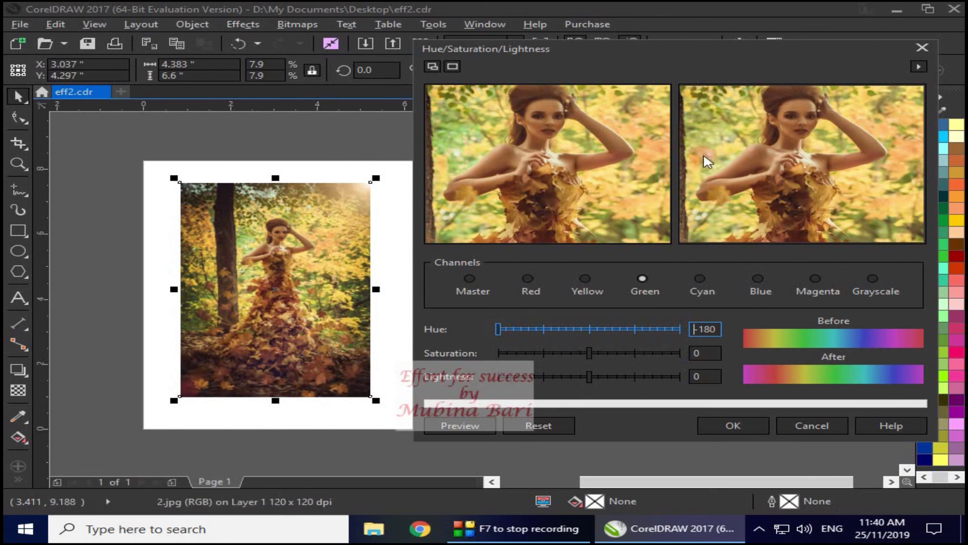
{"action": "left_click", "coordinate": [591, 328]}
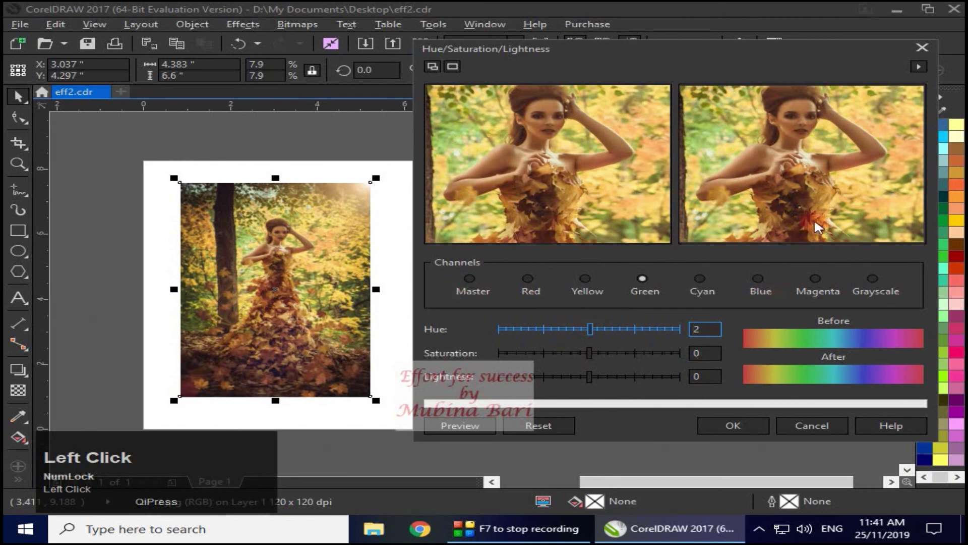
- Reset the adjustment, switch to the Cyan channel, and try Hue at 74, 154 and -69
{"action": "left_click", "coordinate": [556, 415]}
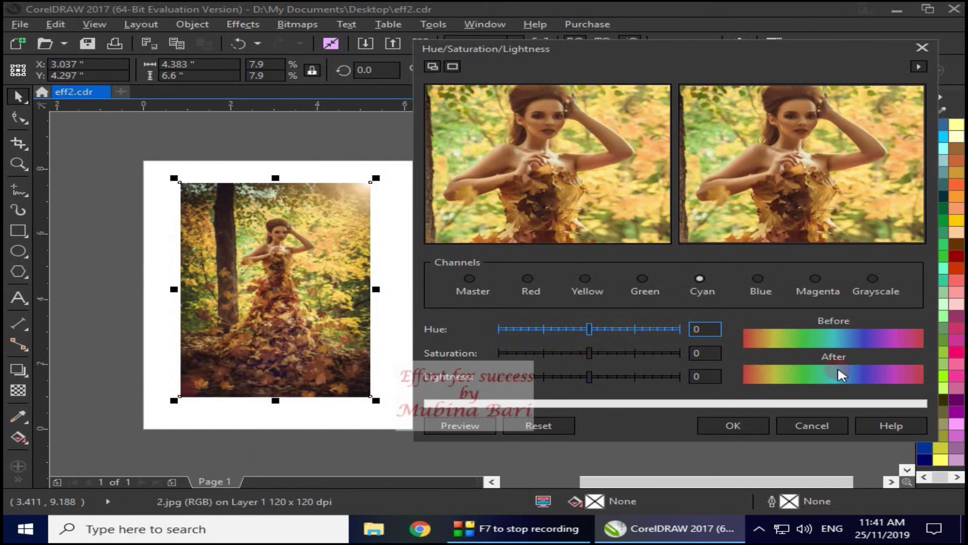
{"action": "left_click_drag", "start_coordinate": [589, 329], "coordinate": [628, 329]}
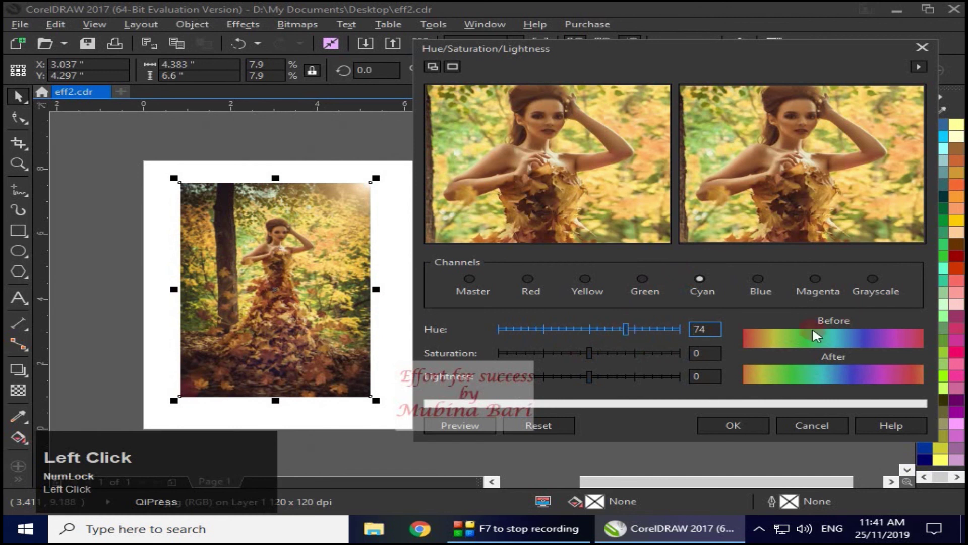
{"action": "left_click", "coordinate": [668, 329]}
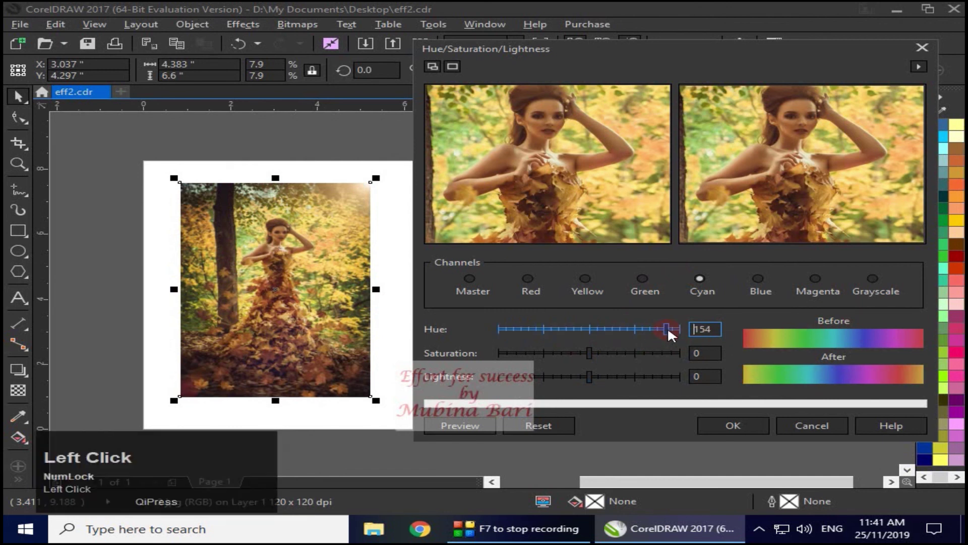
{"action": "left_click", "coordinate": [554, 329]}
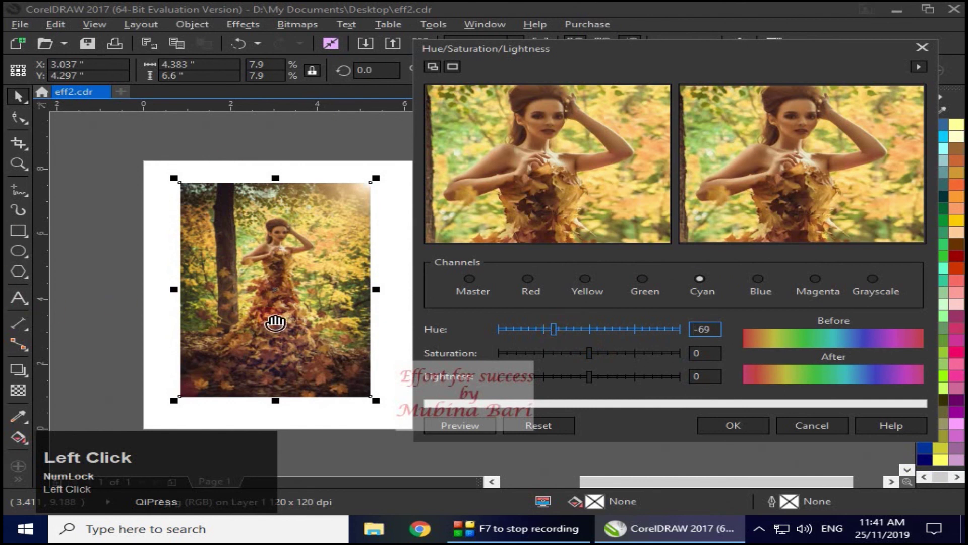
- Reset the adjustment, try the Master channel's Hue at -171, and reset all the values again
{"action": "left_click", "coordinate": [513, 432]}
{"action": "left_click", "coordinate": [502, 329]}
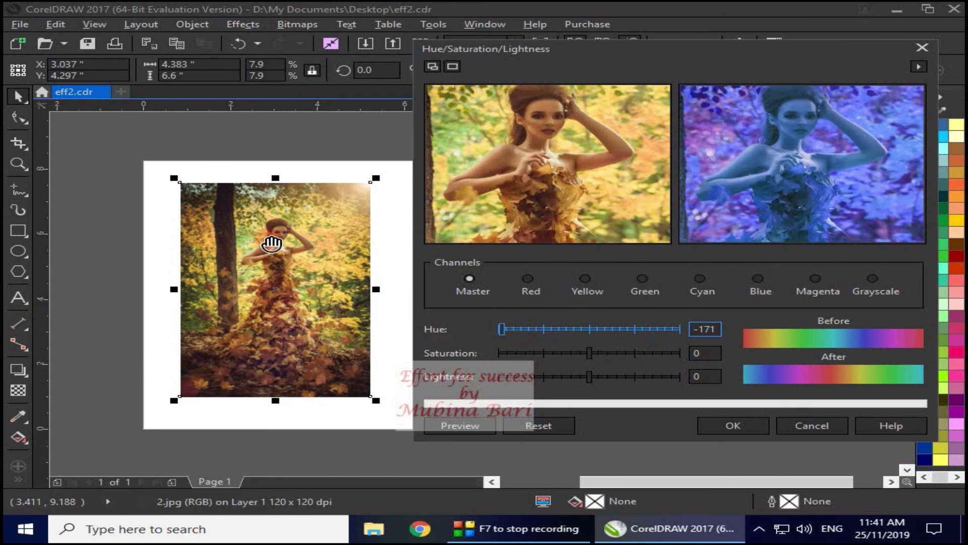
{"action": "left_click", "coordinate": [731, 426]}
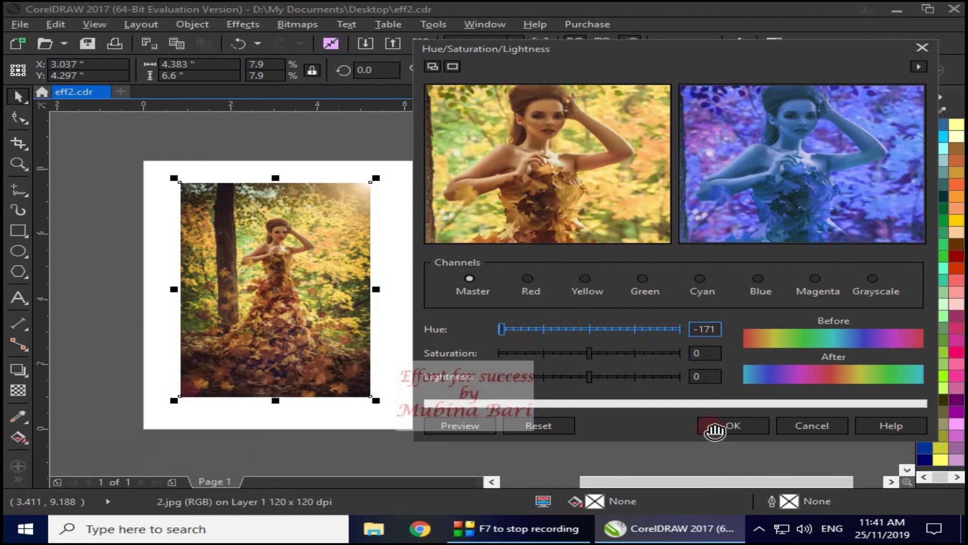
{"action": "left_click", "coordinate": [537, 426]}
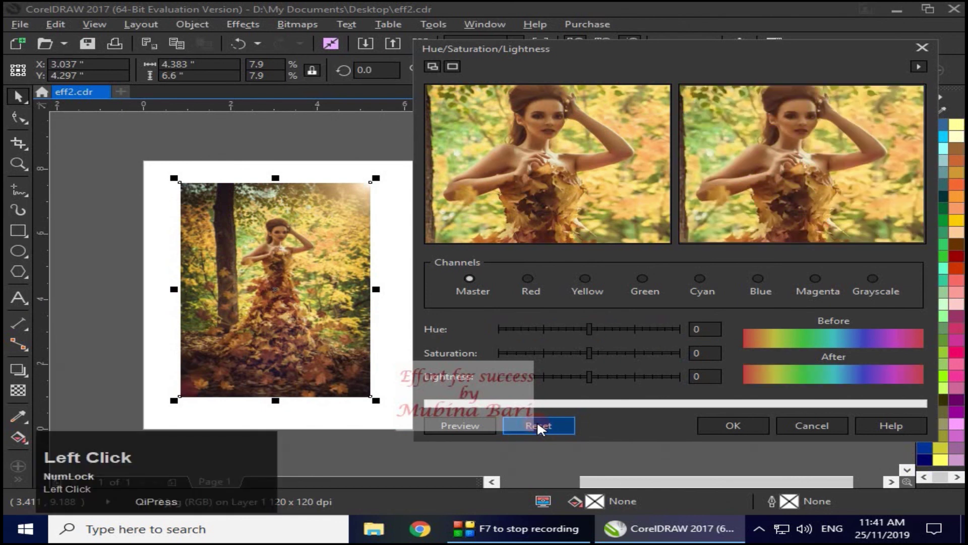